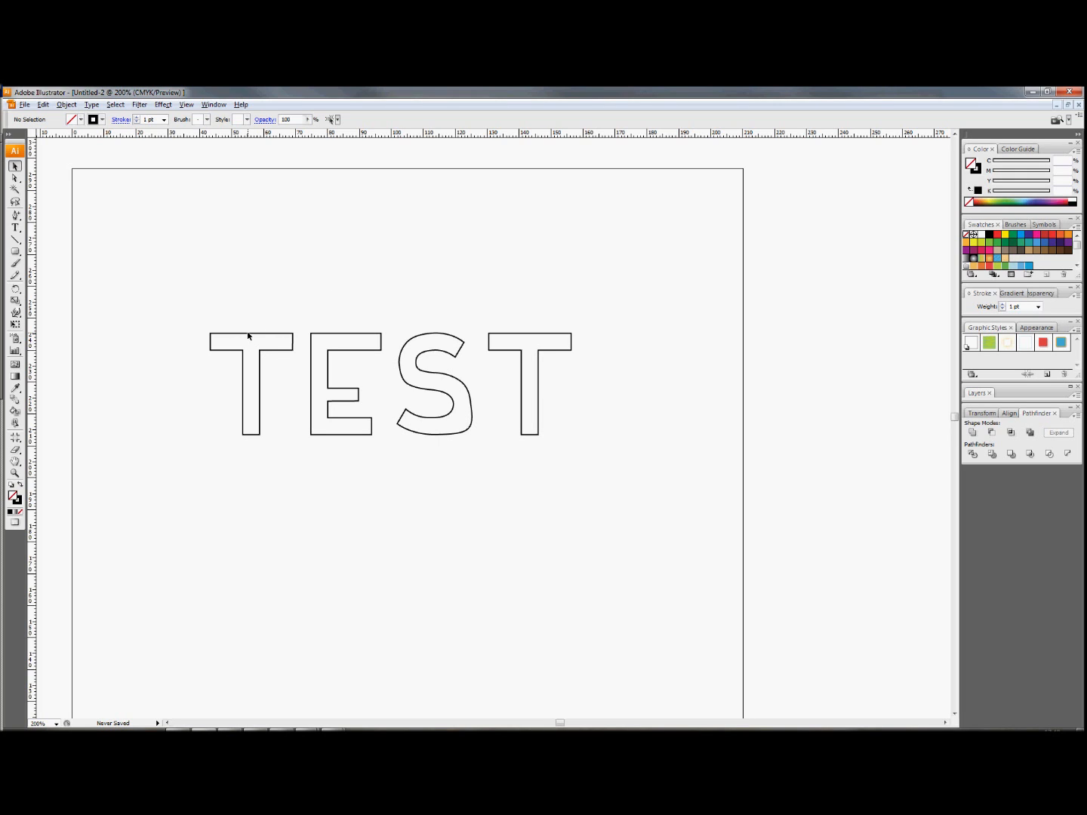
Pull the upper-right corner anchor point of the first T outward and upward with the Direct Selection tool.
click(16, 179)
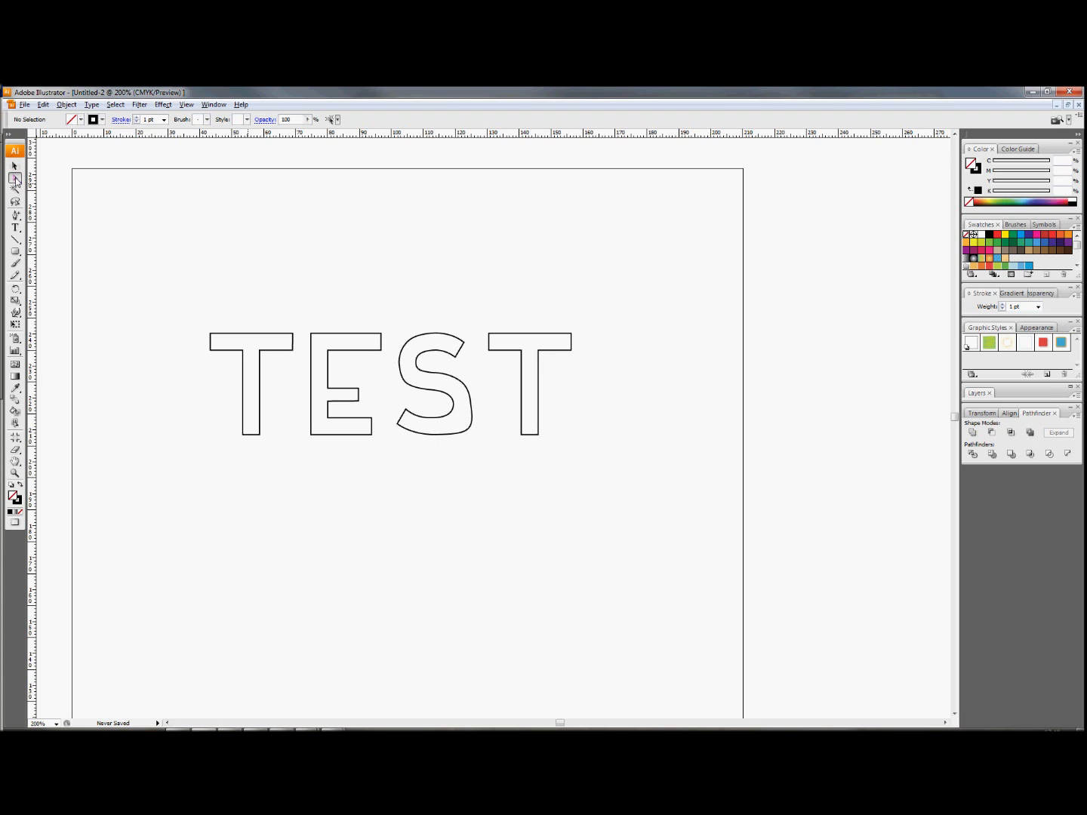
click(280, 335)
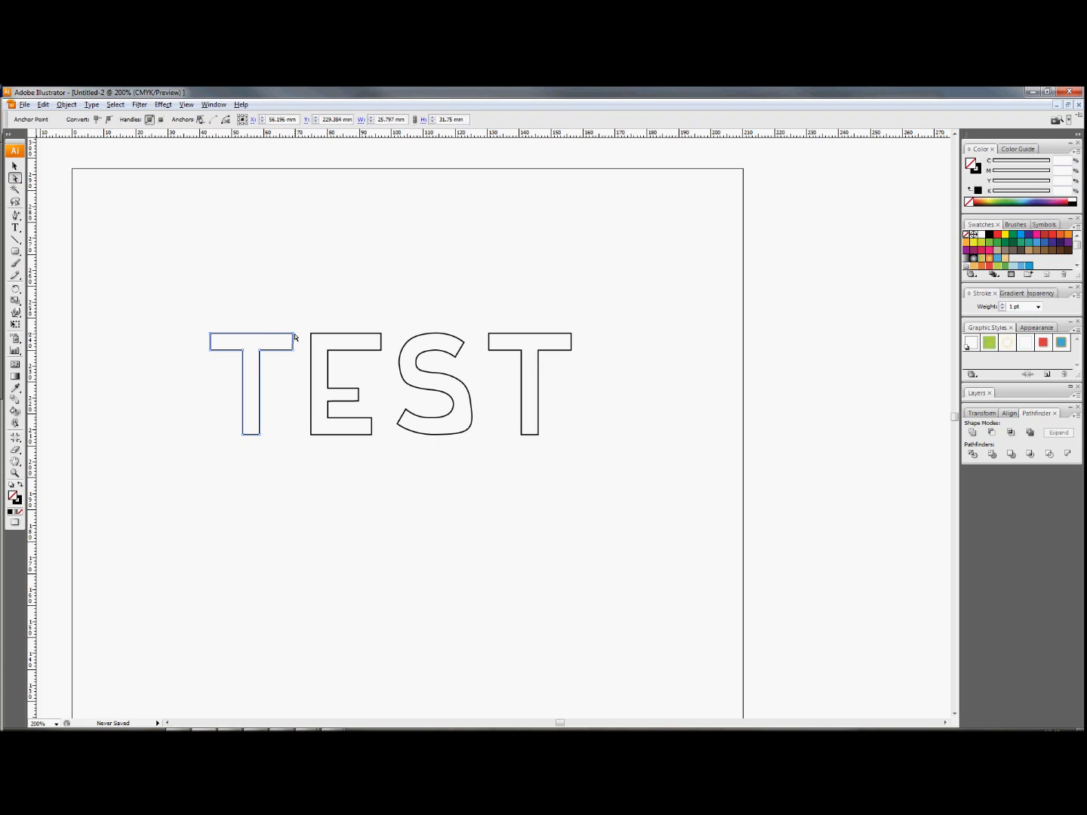
drag(293, 335, 311, 300)
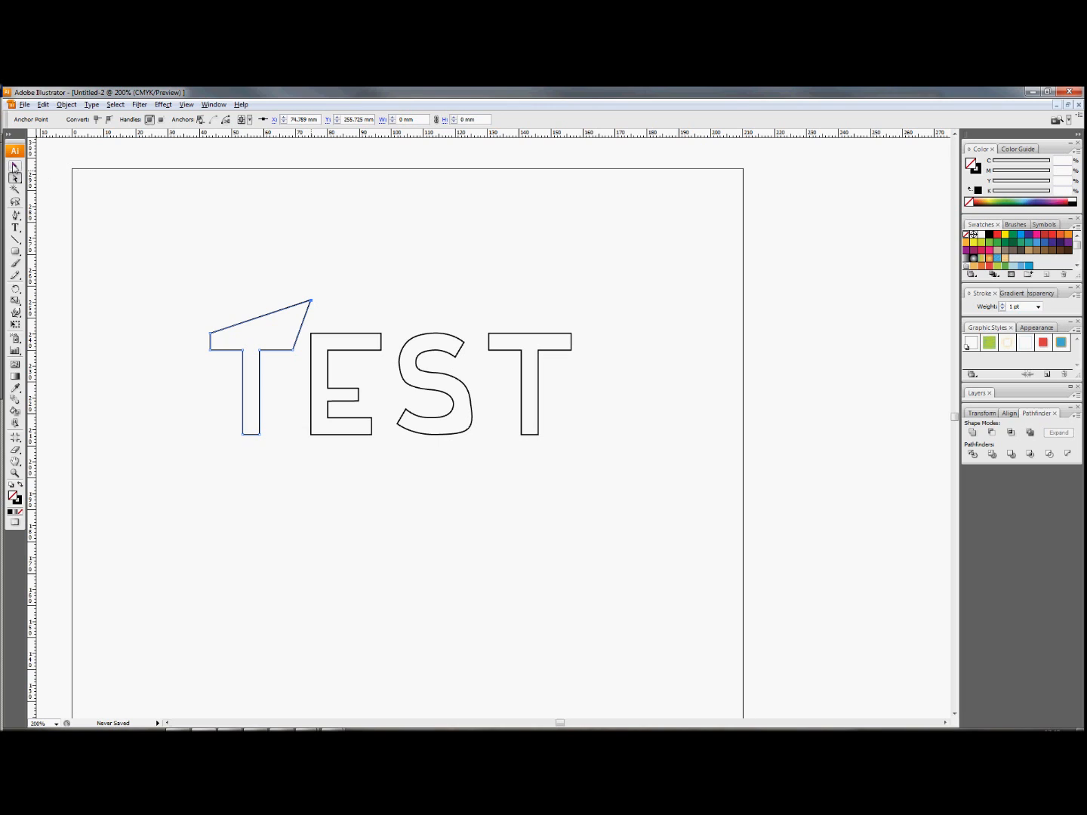
Select all the TEST letter outlines and delete them from the artboard.
click(15, 165)
drag(174, 277, 629, 460)
key(Delete)
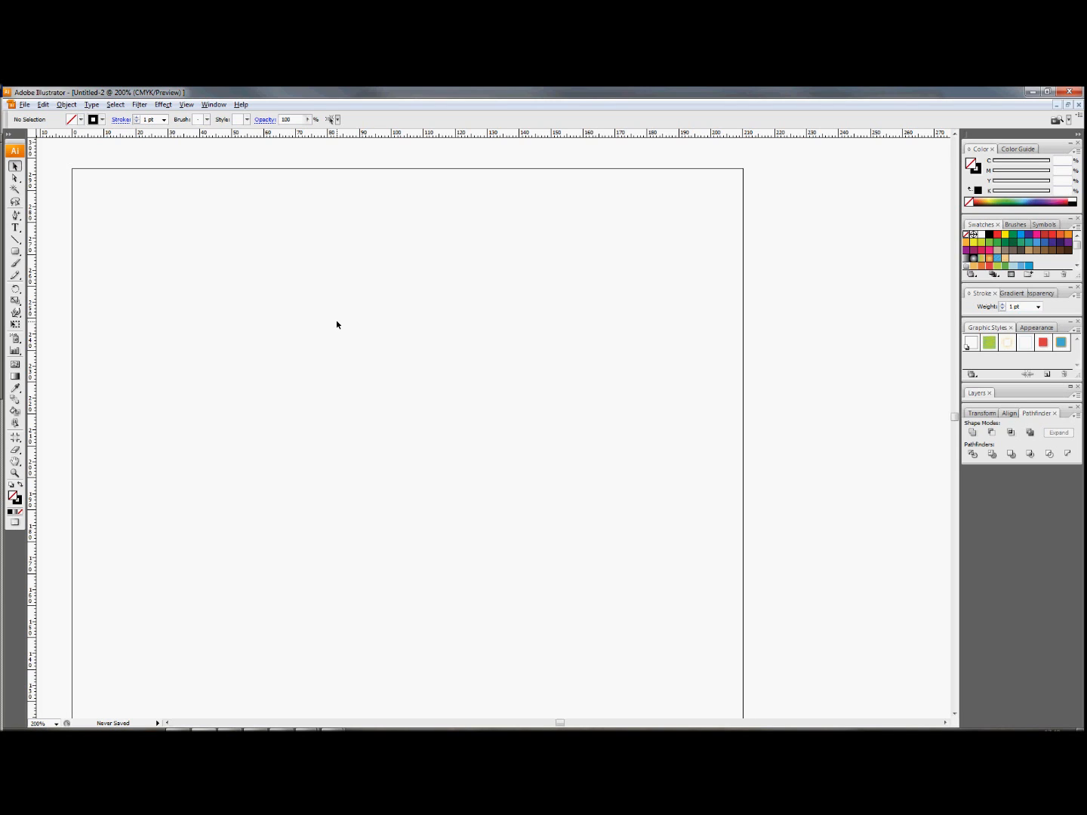
Place the image WK518.JPG from the Chipmunk folder onto the artboard.
click(23, 105)
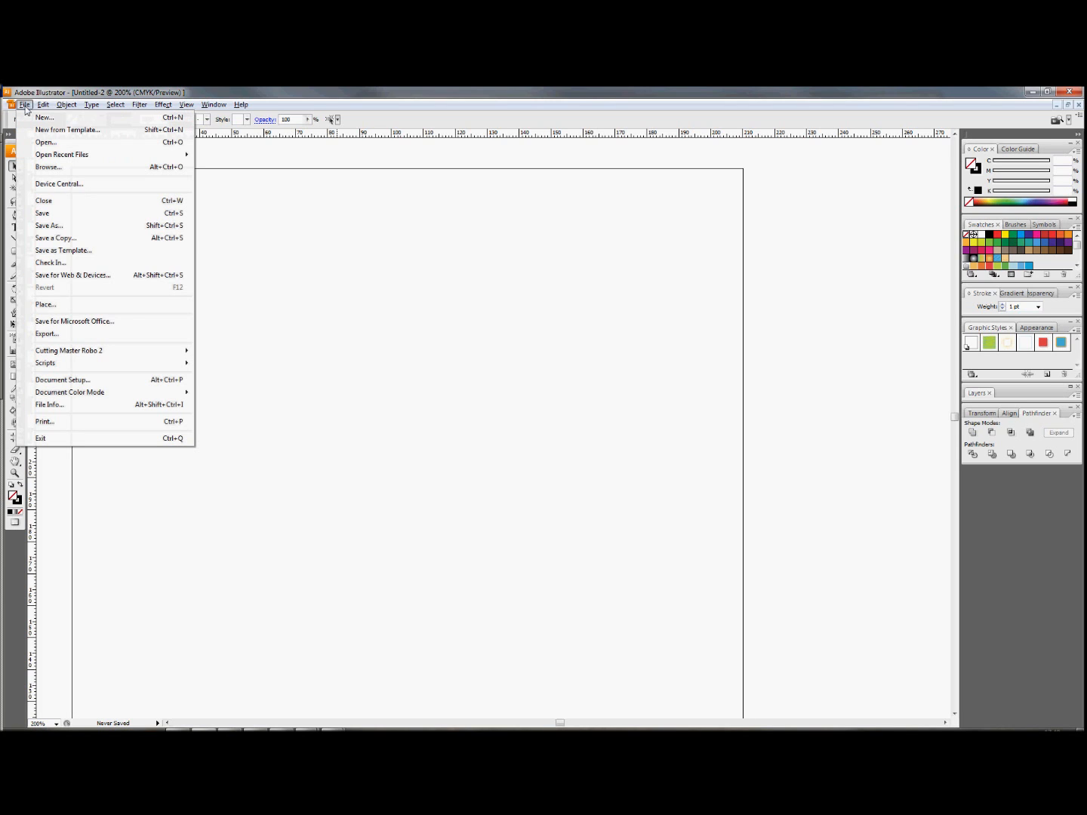
click(43, 305)
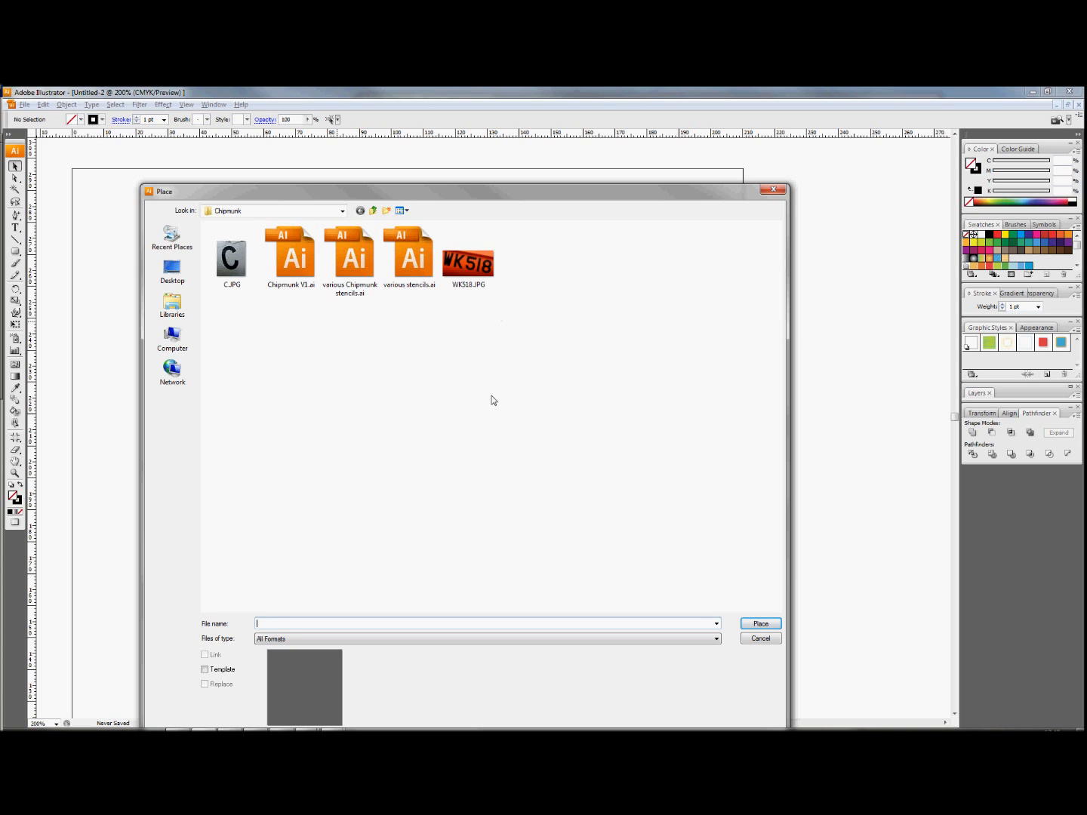
click(465, 265)
click(764, 621)
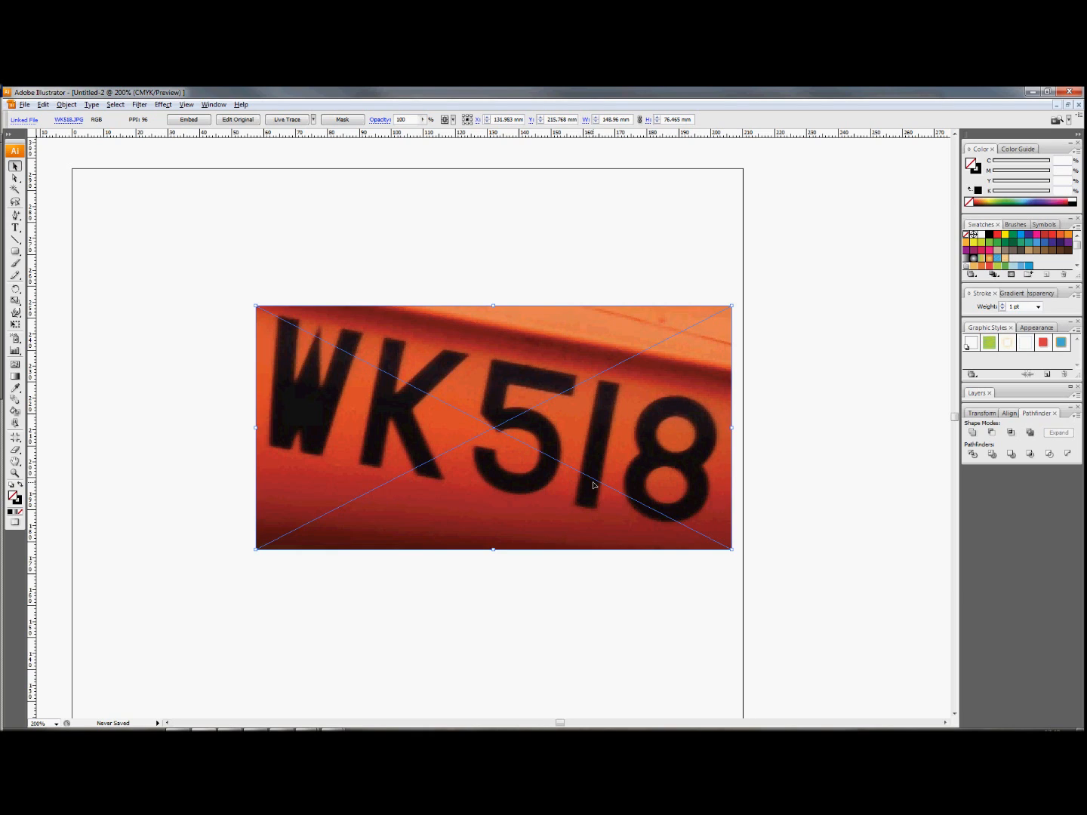
Draw a horizontal straight line about 204 mm long just below the placed photo and deselect it.
click(15, 241)
mouse_move(174, 574)
mouse_down()
mouse_move(578, 574)
mouse_move(650, 566)
mouse_move(669, 541)
mouse_move(677, 591)
mouse_move(685, 578)
mouse_move(824, 579)
mouse_up()
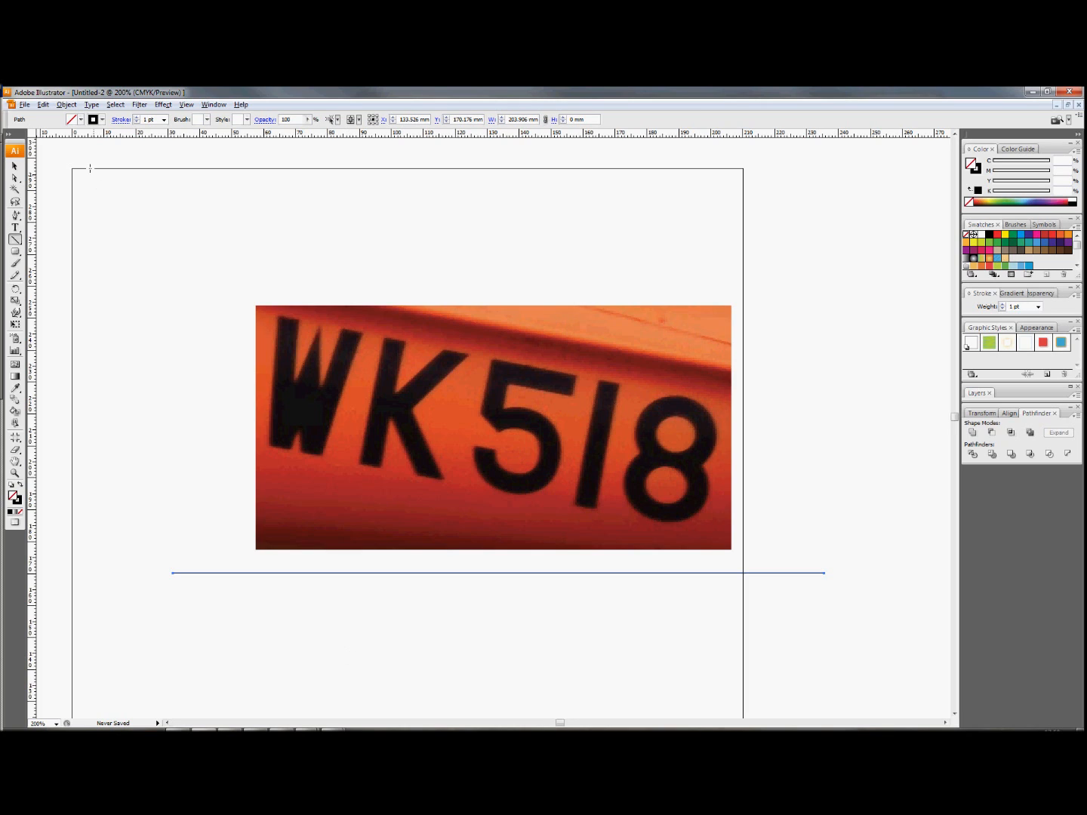
click(16, 166)
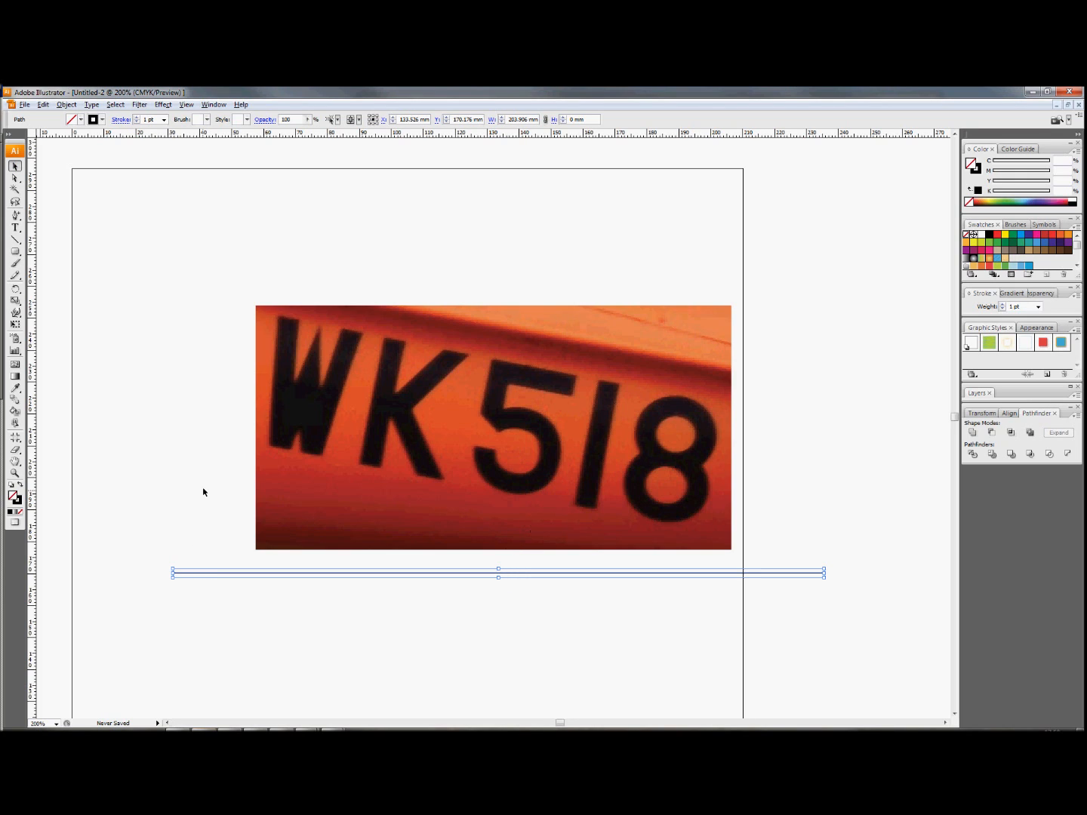
click(159, 308)
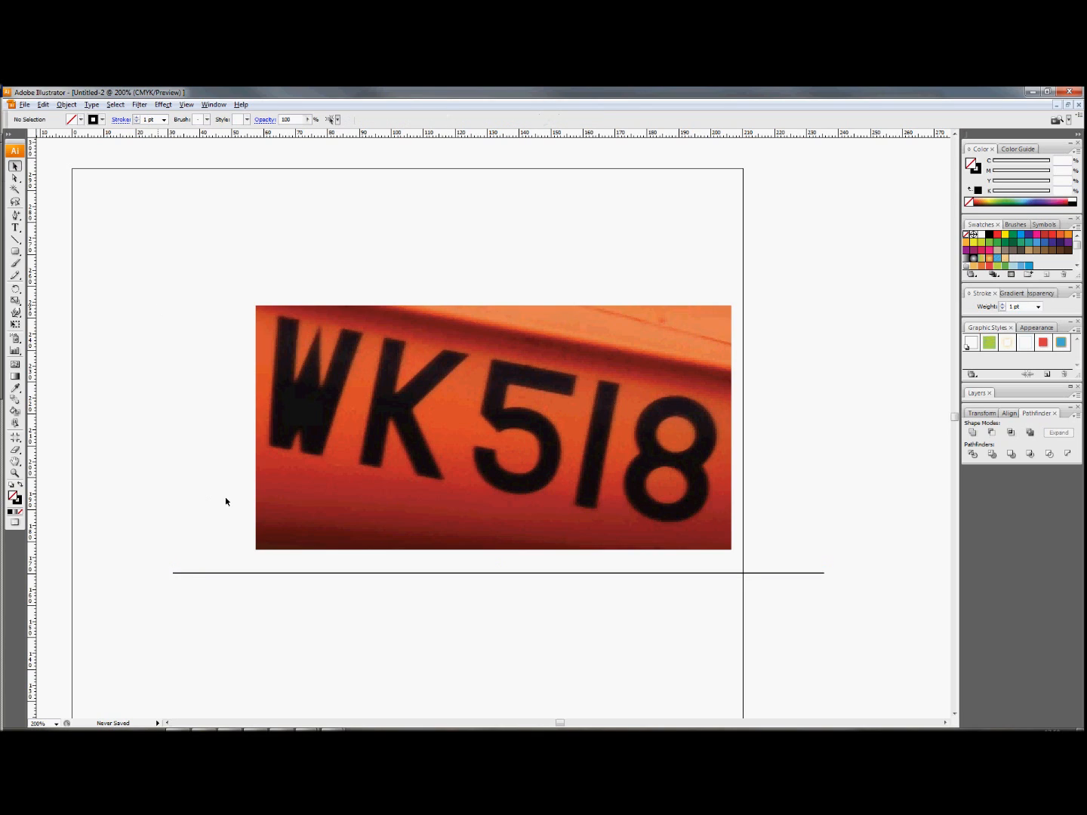
Move the horizontal line up so it crosses the lower edge area of the photo.
click(250, 574)
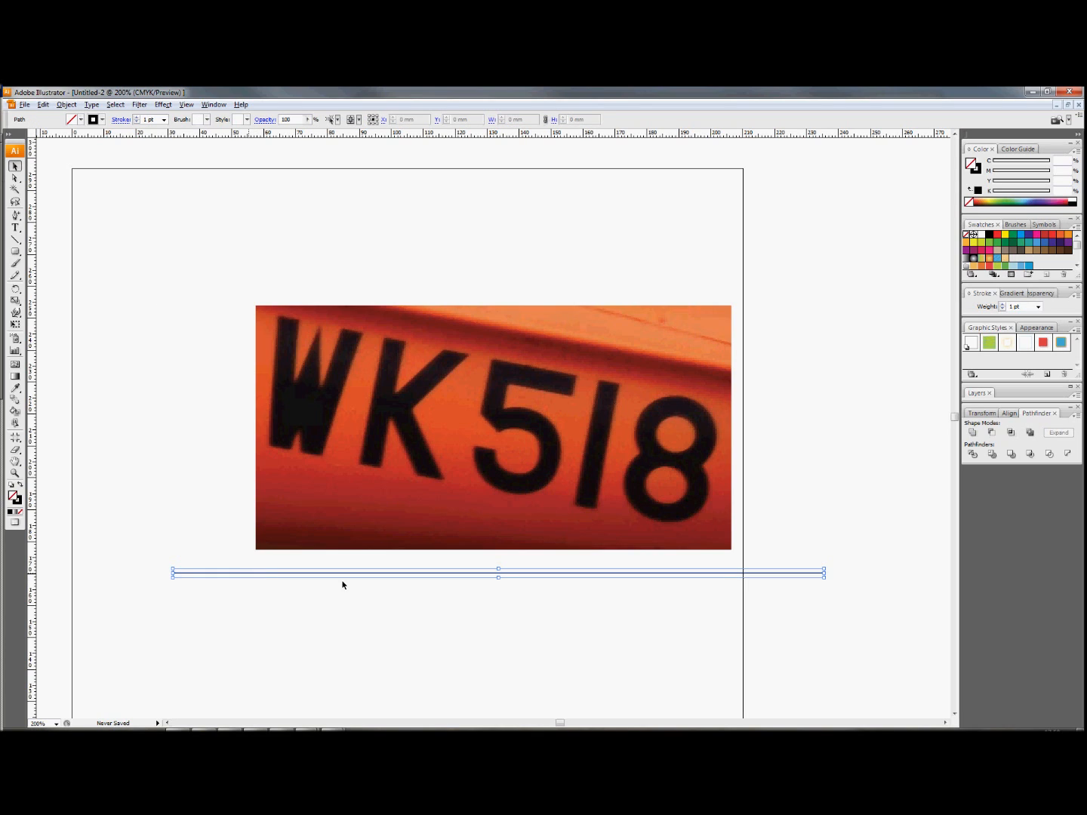
drag(343, 574, 316, 536)
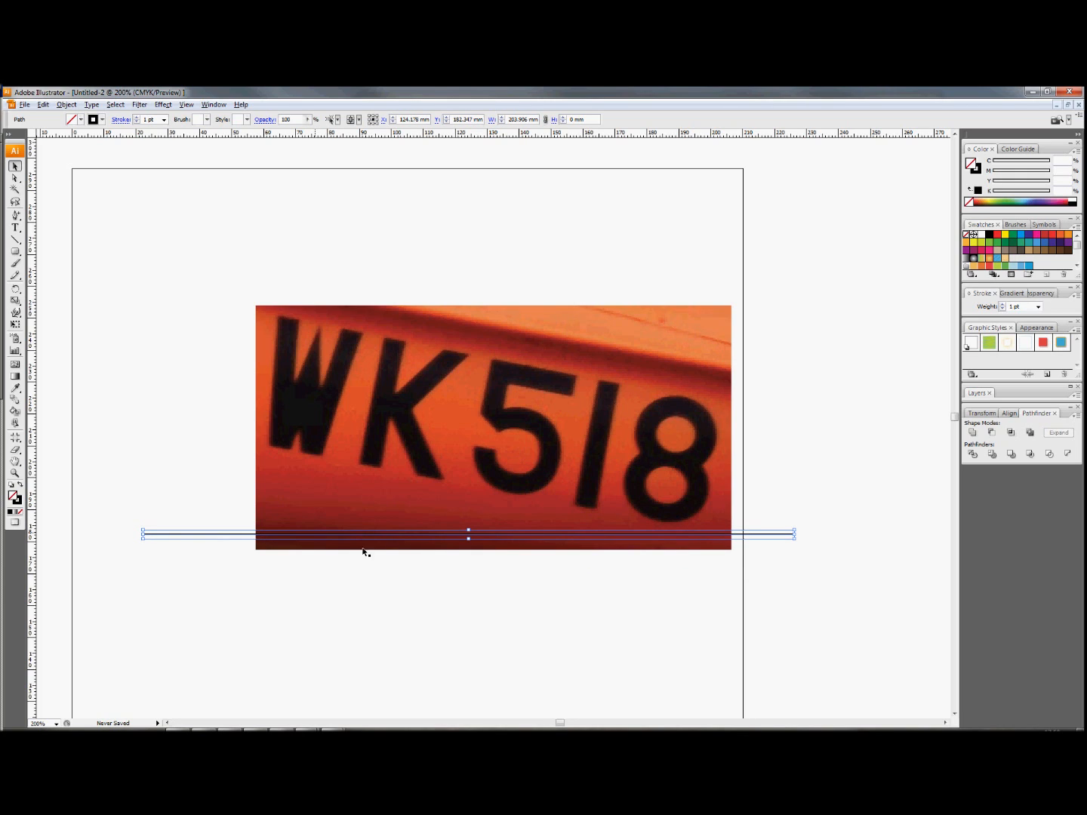
click(453, 580)
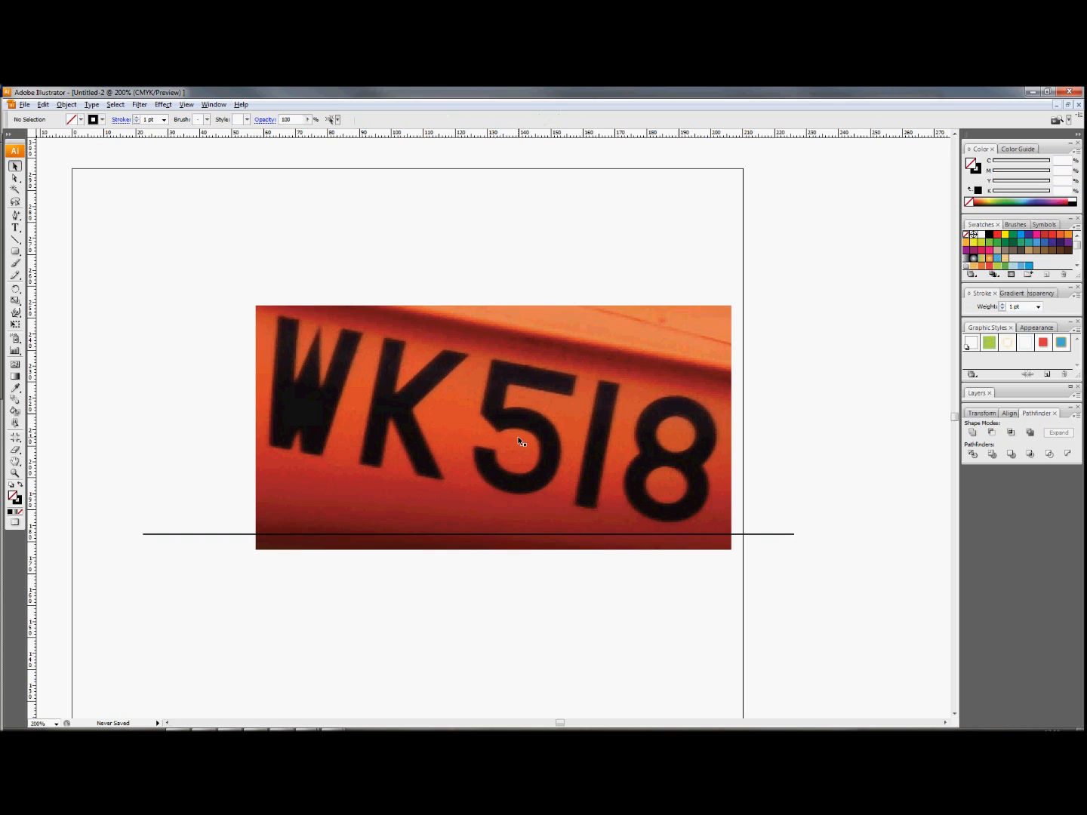
Rotate the photo counterclockwise until its WK518 lettering runs roughly horizontal.
click(464, 424)
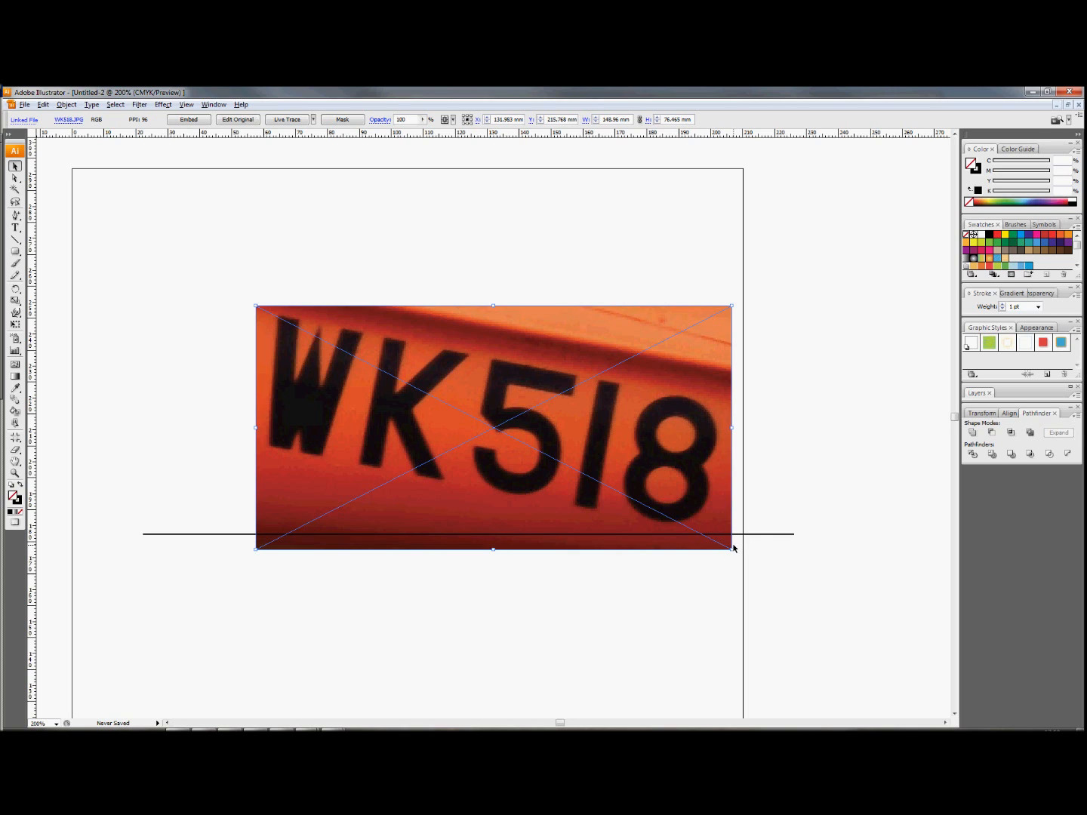
drag(734, 549, 750, 484)
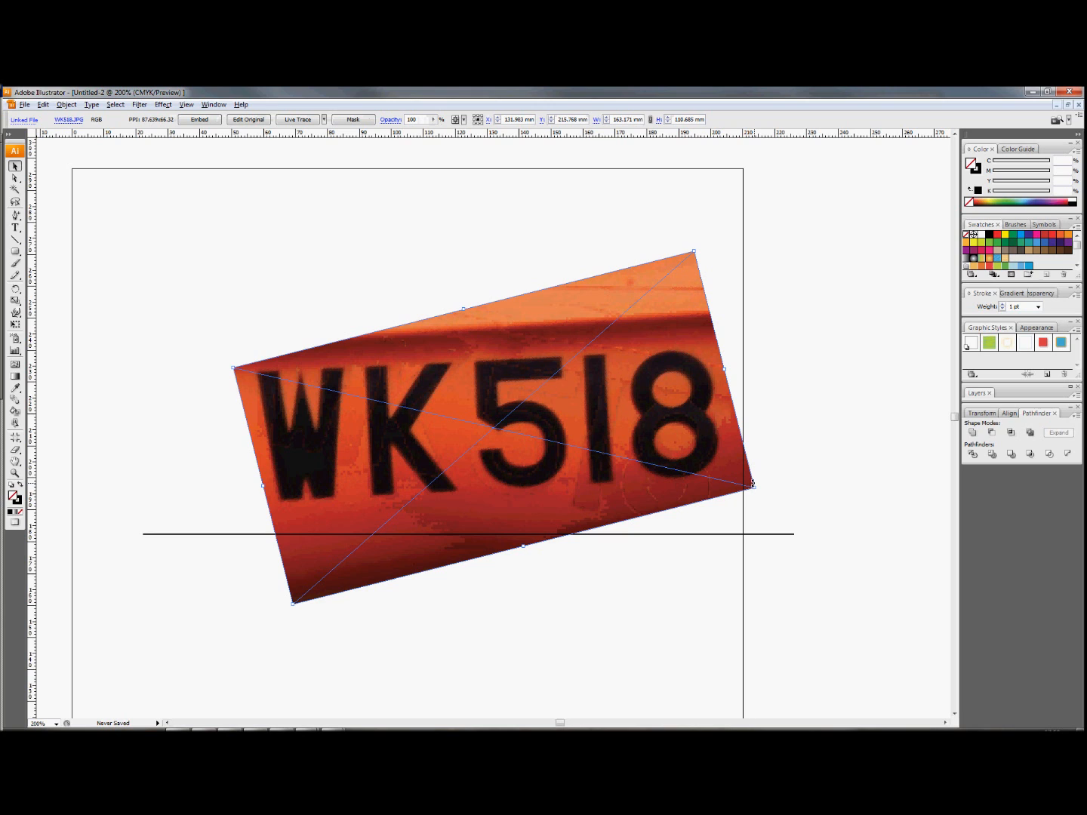
drag(752, 483, 748, 504)
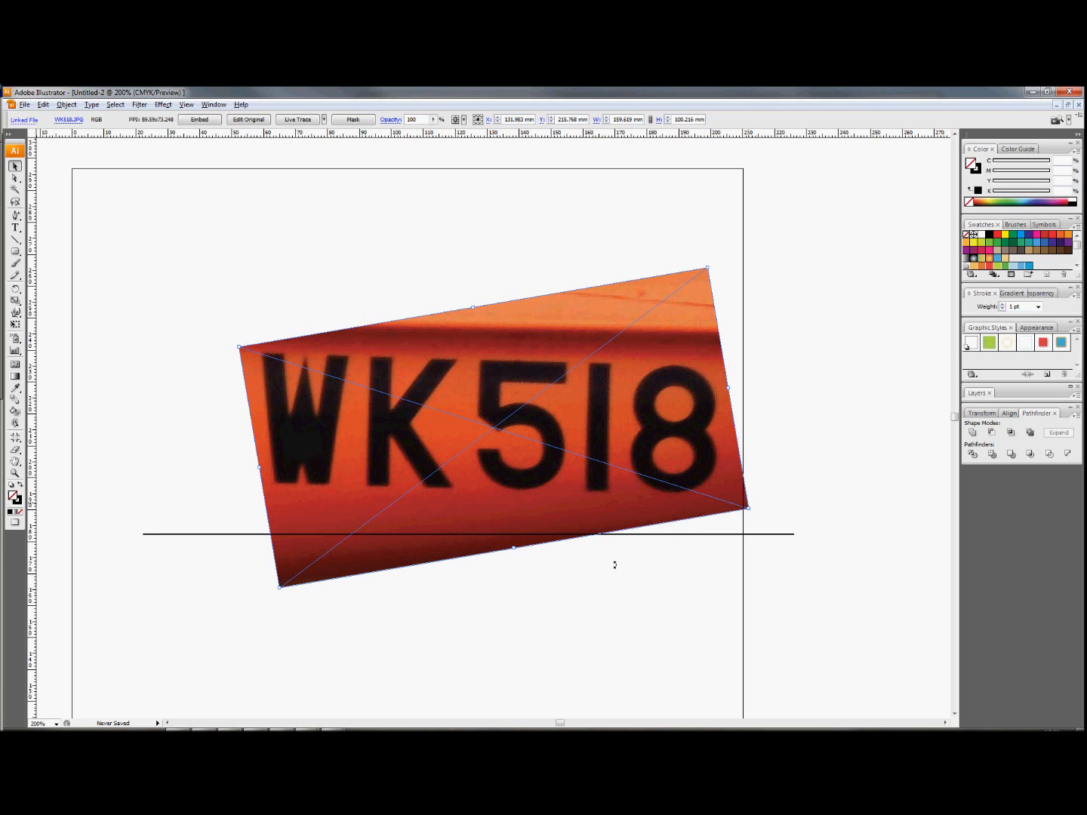
Raise the horizontal line to just under the photo's lettering and fine-tune the photo's rotation to match it.
click(628, 535)
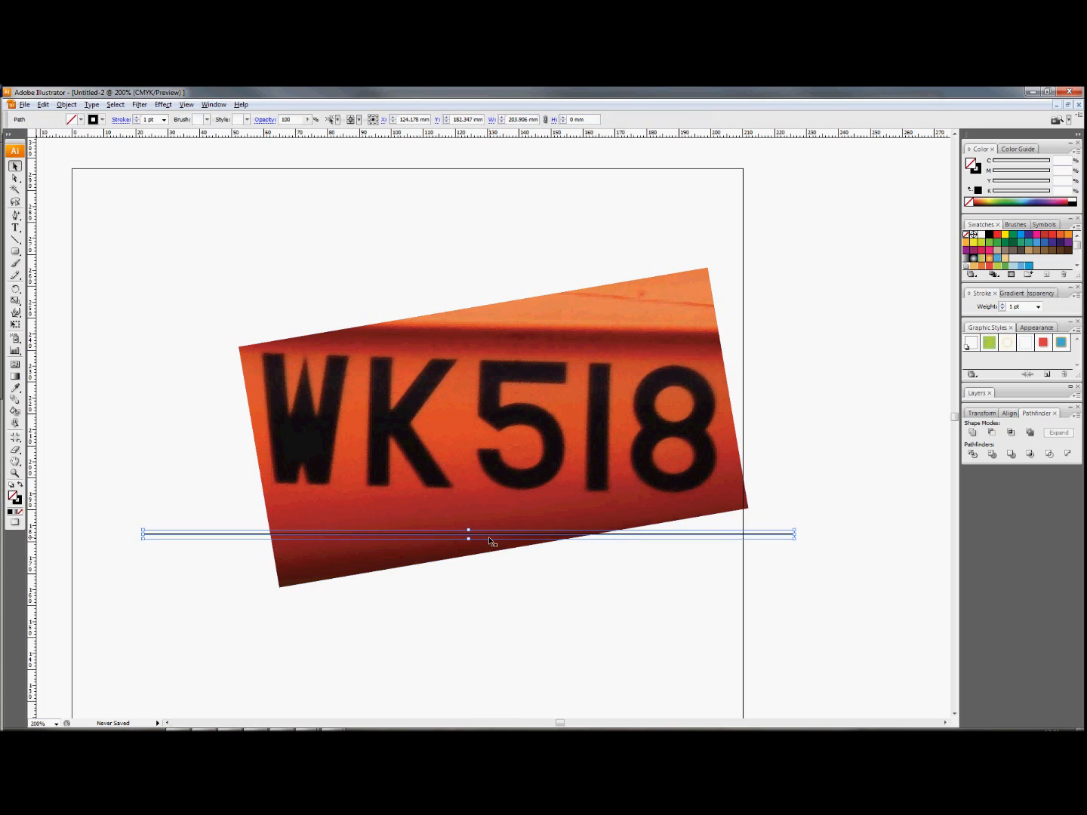
drag(492, 533, 489, 492)
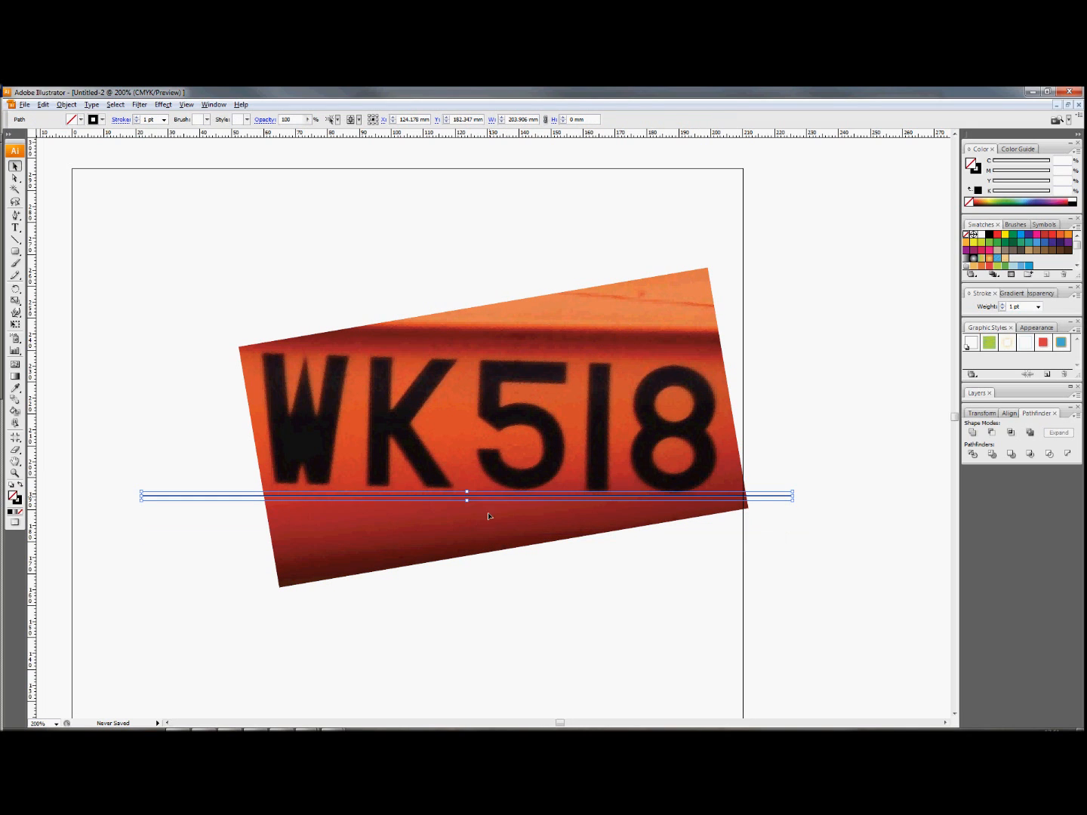
click(722, 462)
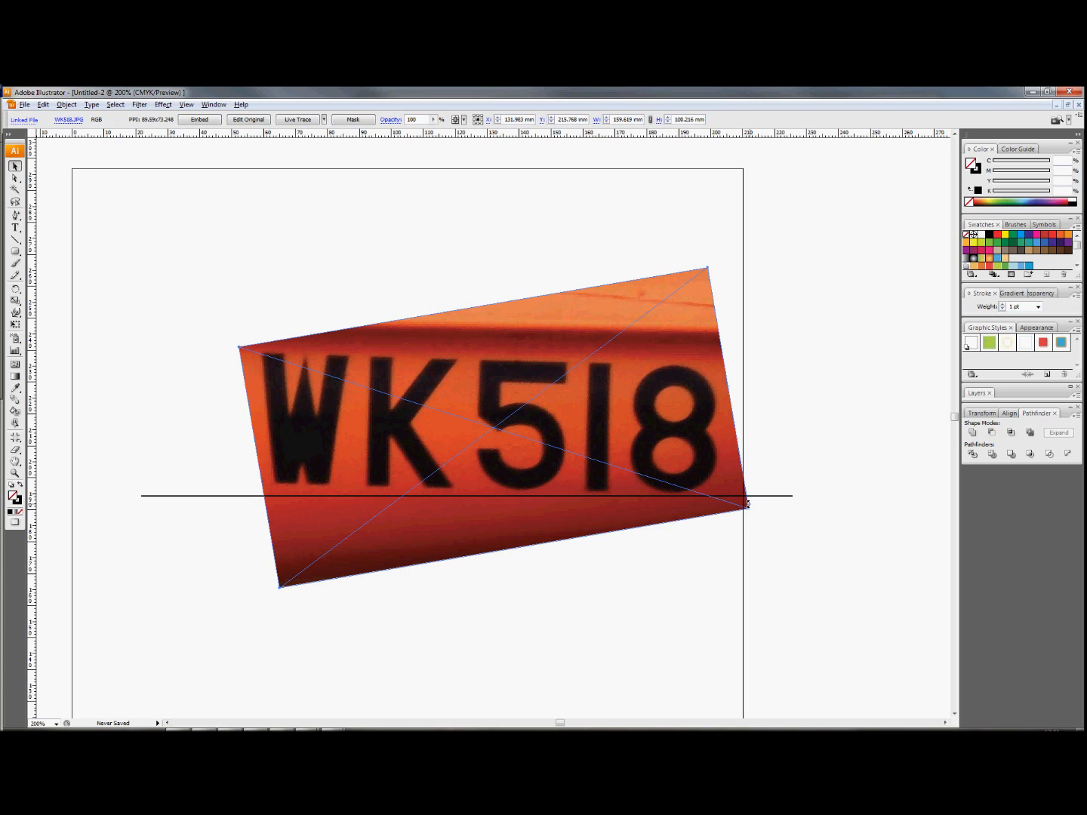
drag(747, 505, 749, 499)
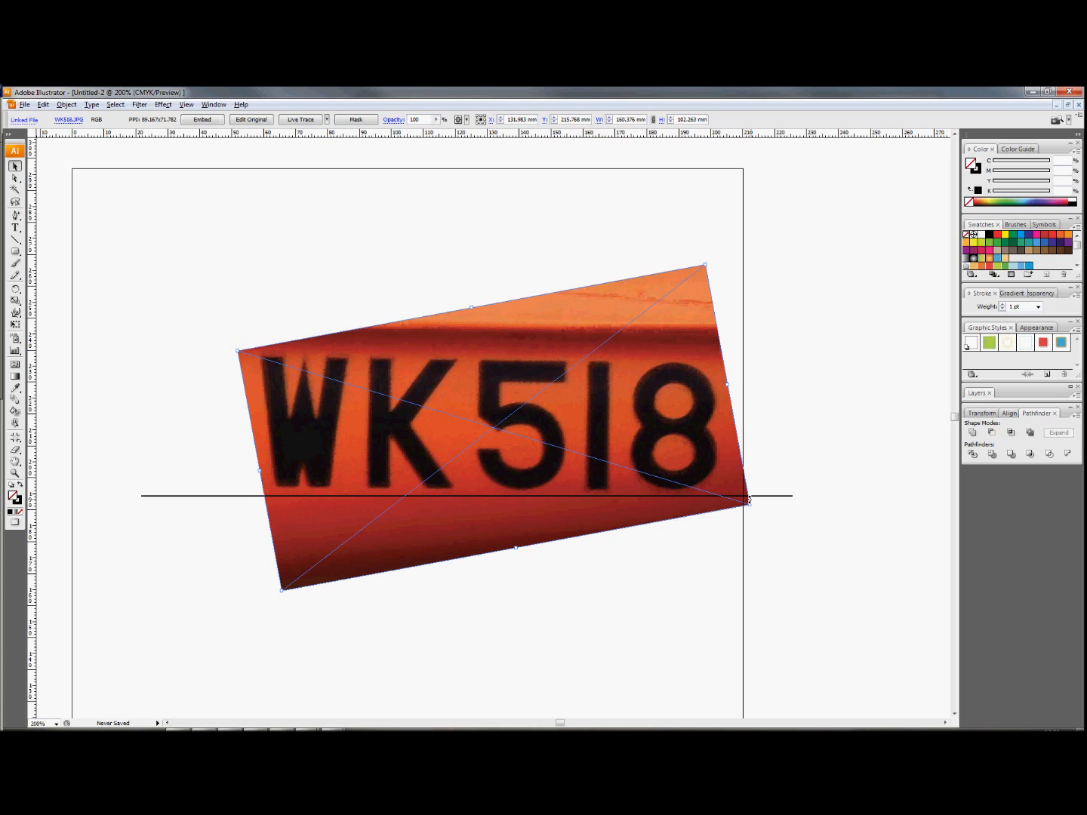
drag(749, 500, 750, 500)
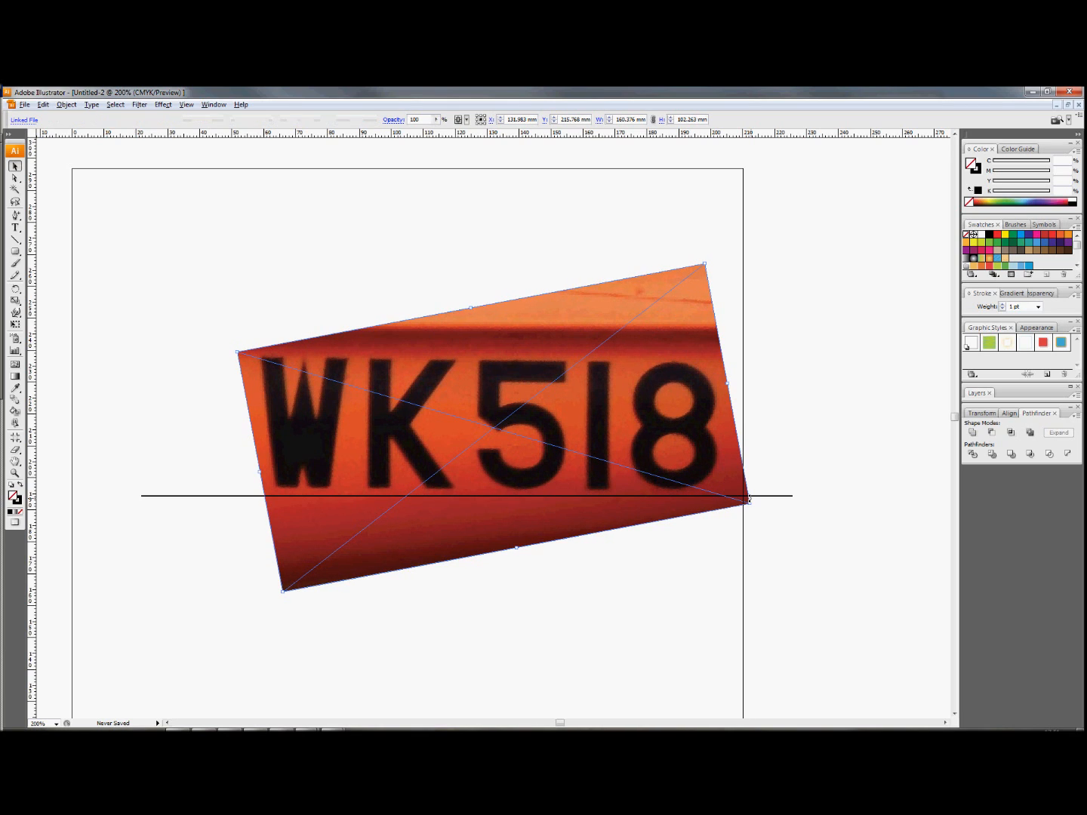
click(592, 580)
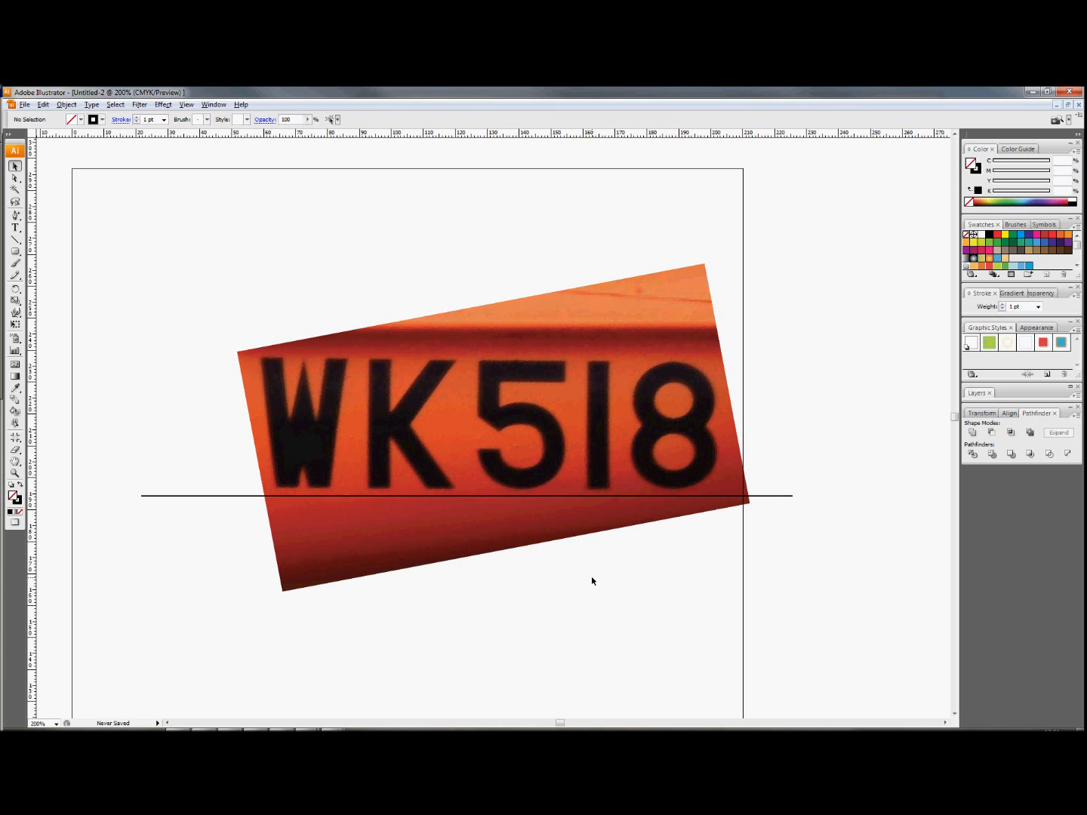
Move the horizontal line up to touch the bottoms of the photo's characters as a baseline guide.
click(202, 498)
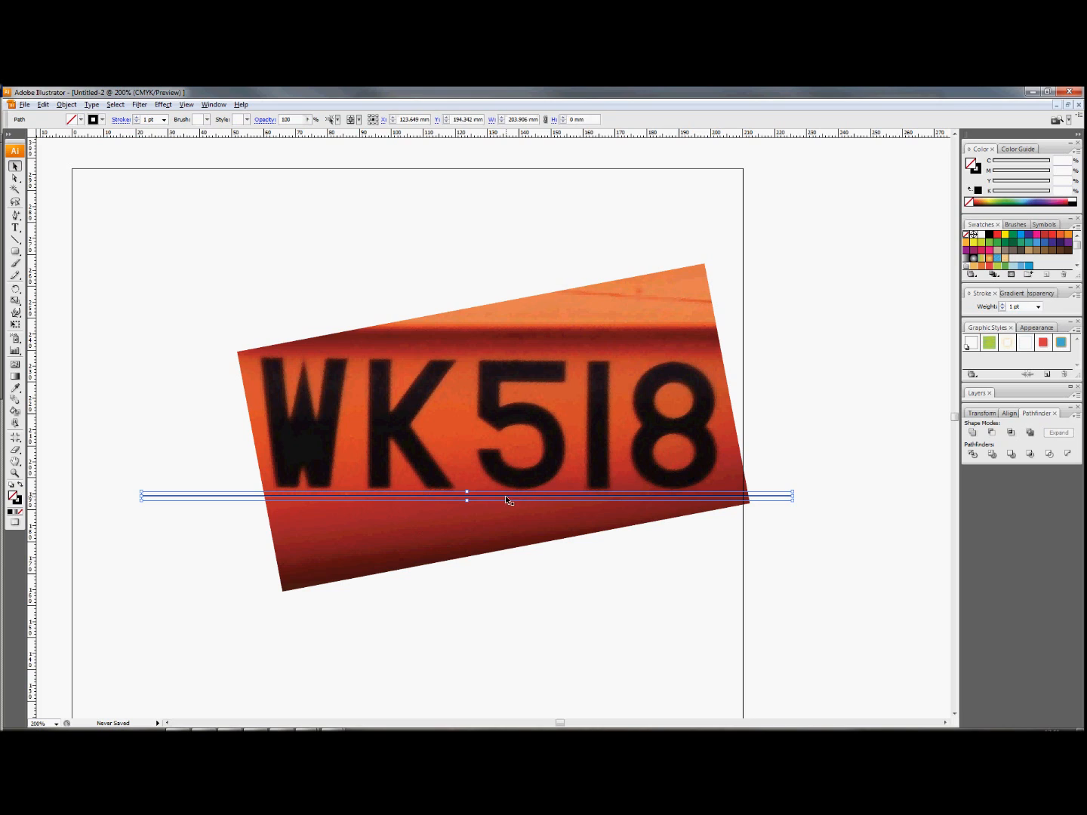
drag(506, 499, 508, 488)
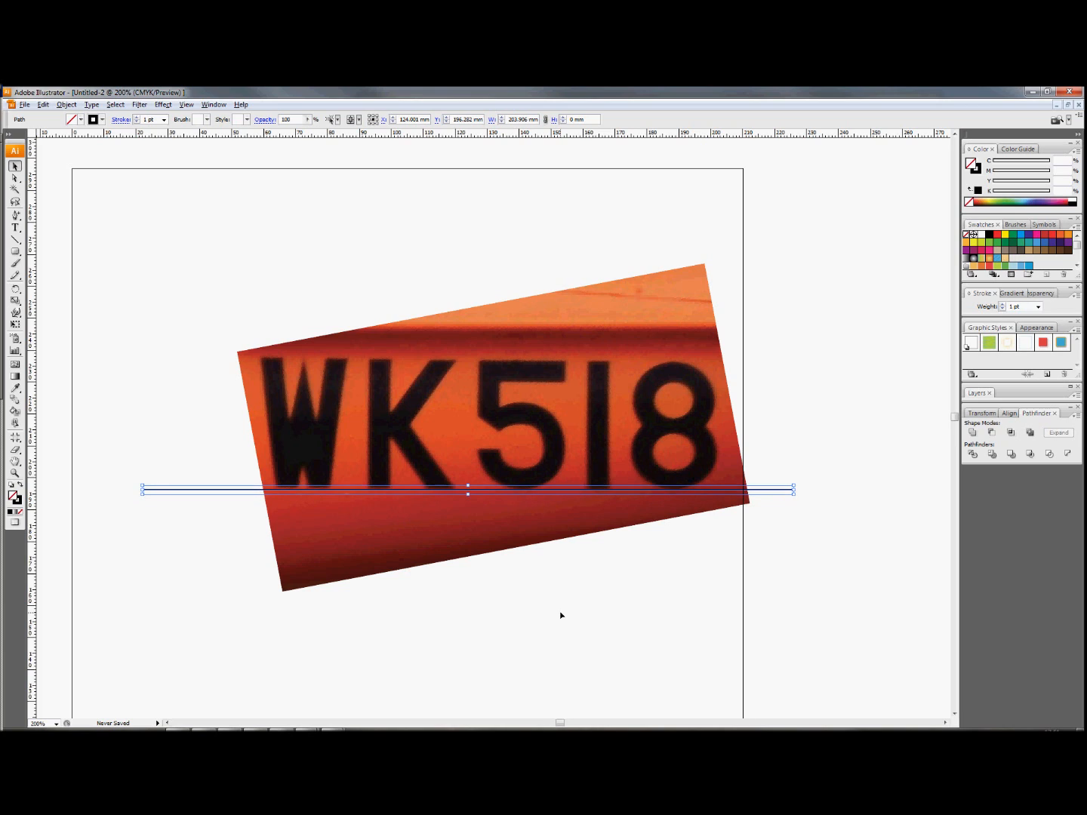
key(Right)
click(520, 586)
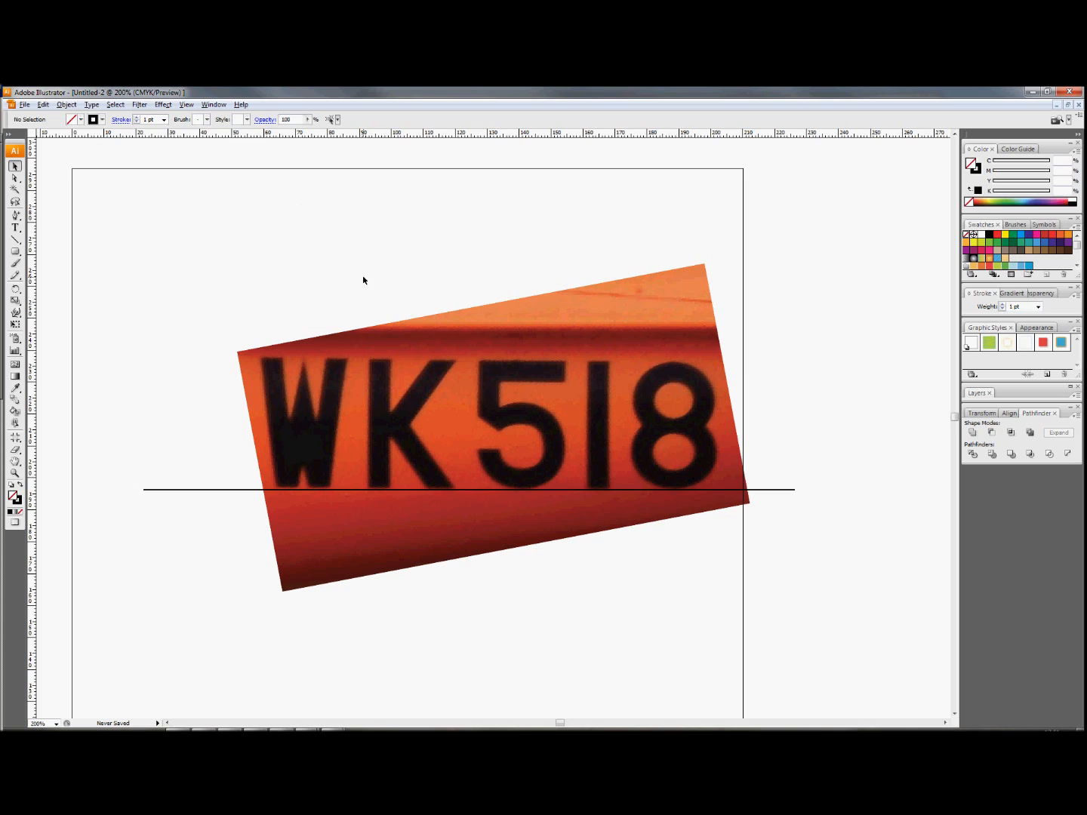
Add the text WK518 below the photo with the Type tool.
click(15, 227)
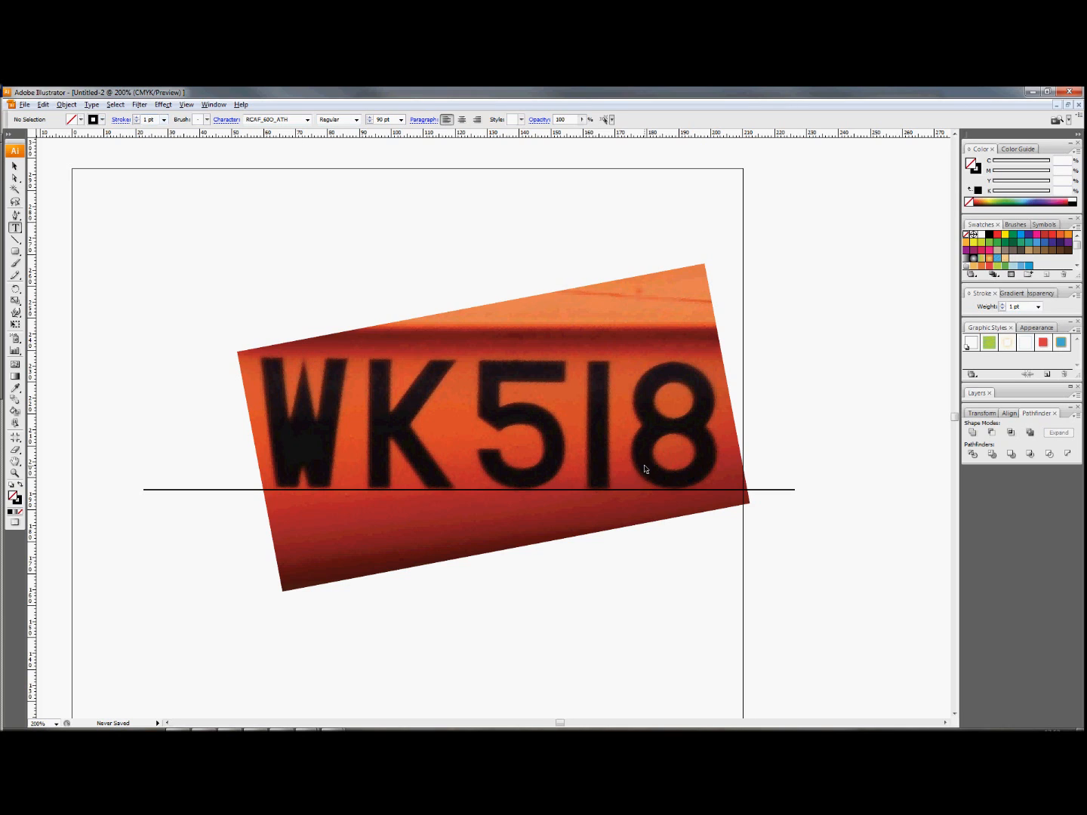
click(232, 638)
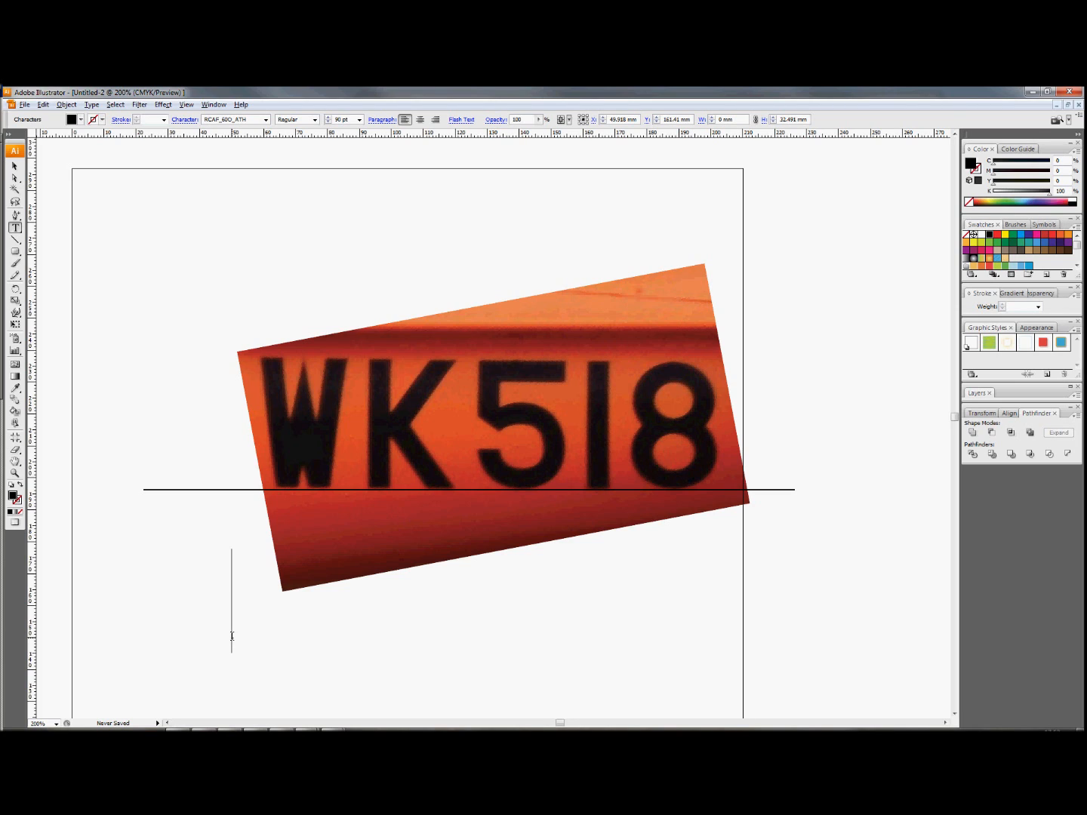
text(W)
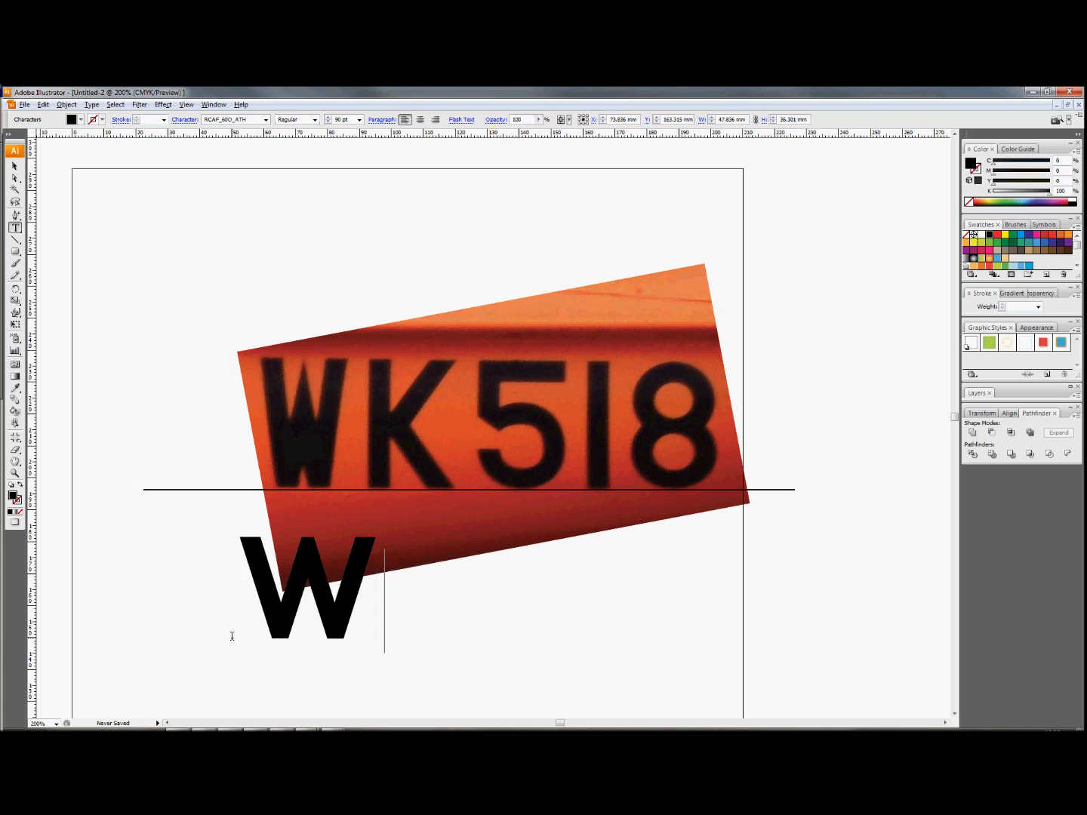
text(K)
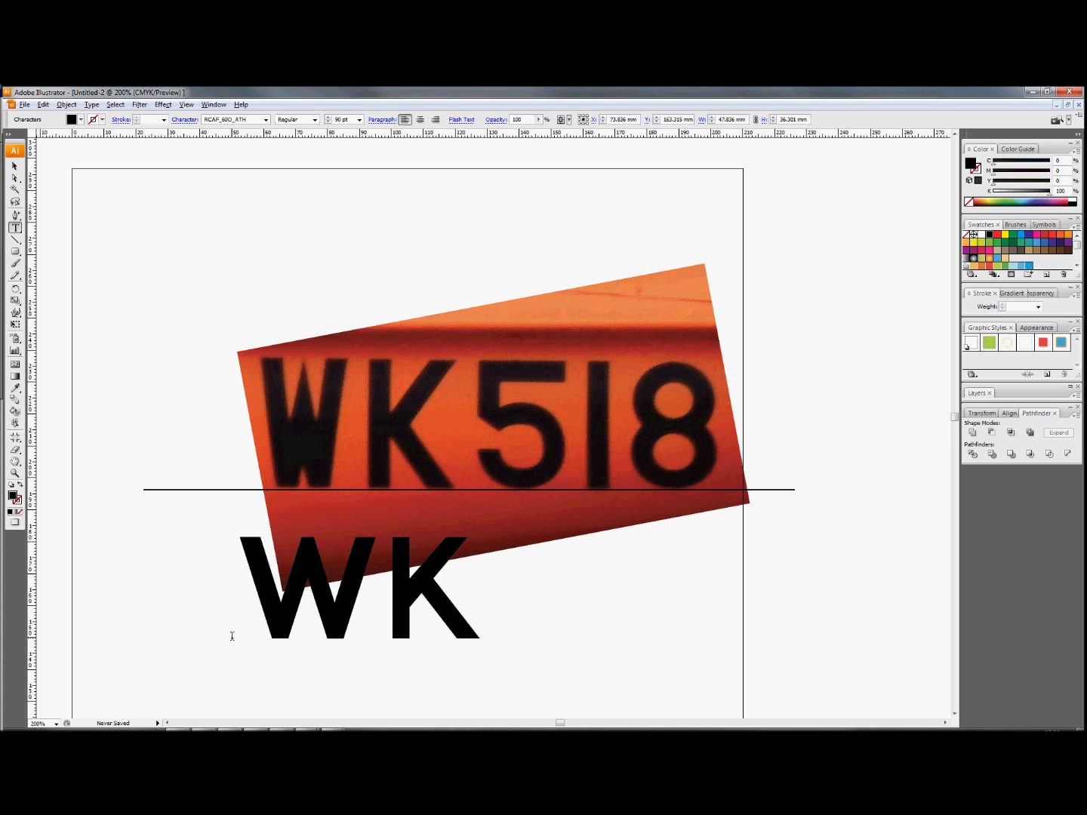
text(51)
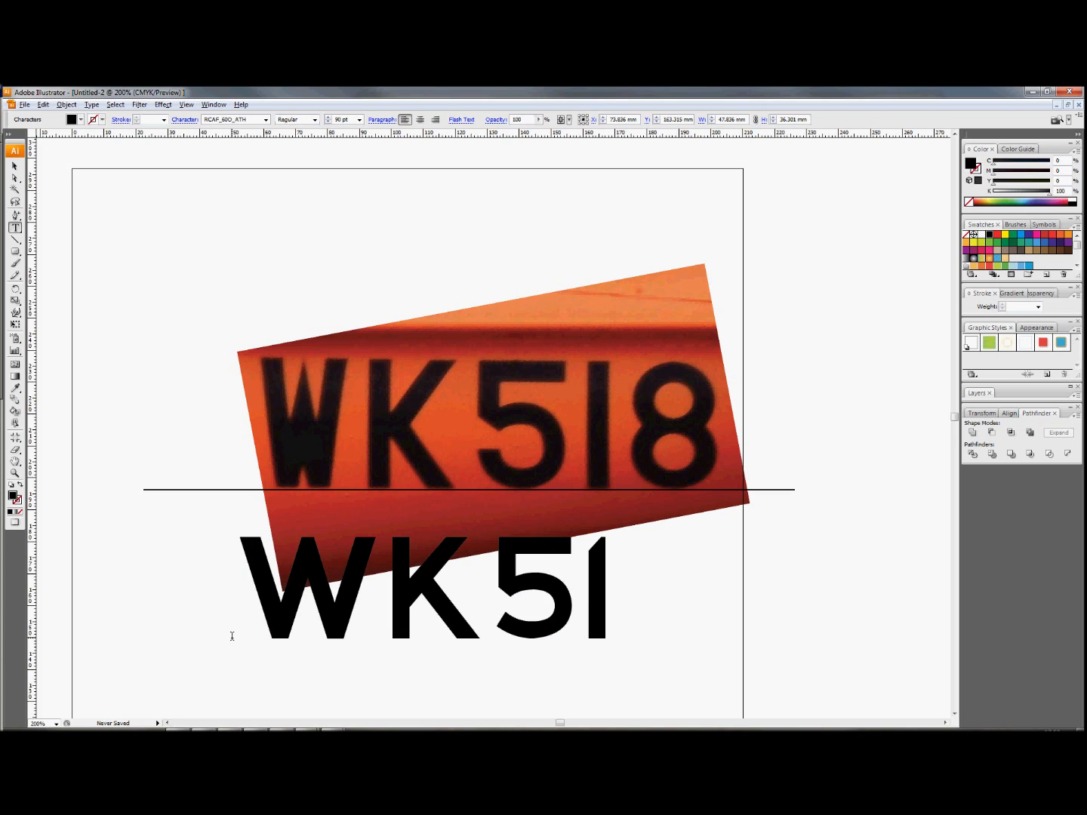
text(8)
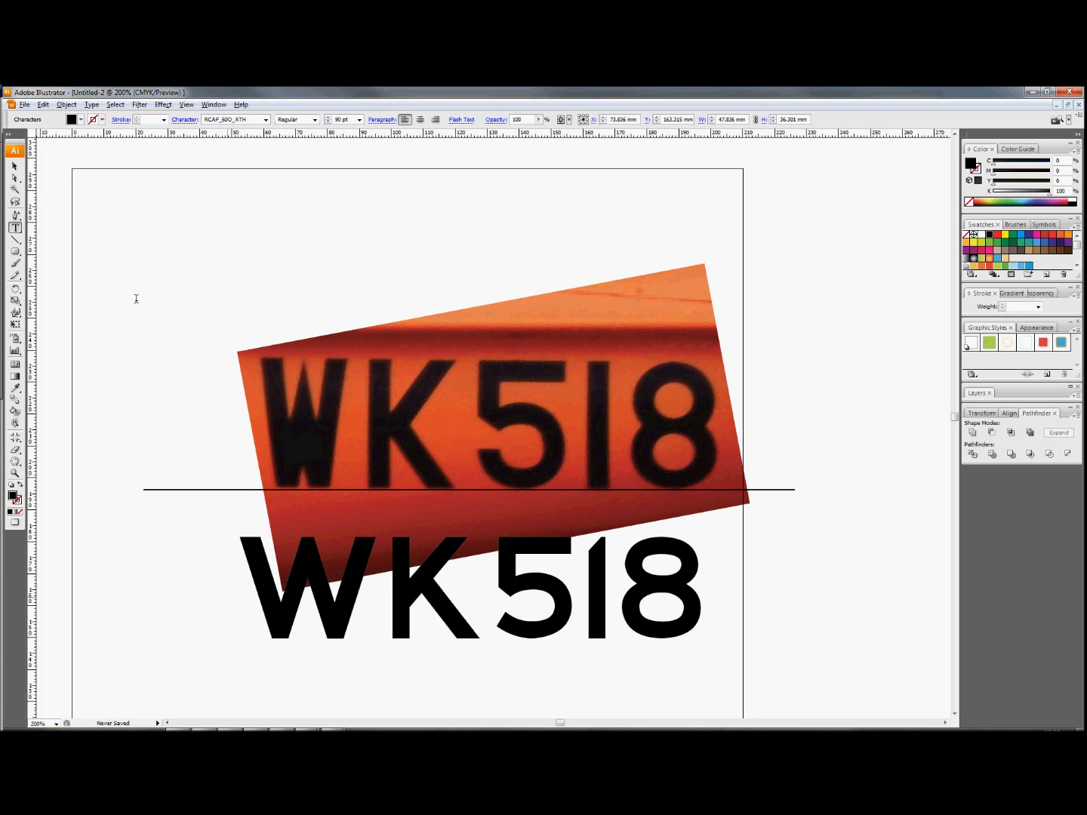
Give the WK518 text no fill and a black 1 pt stroke.
click(15, 167)
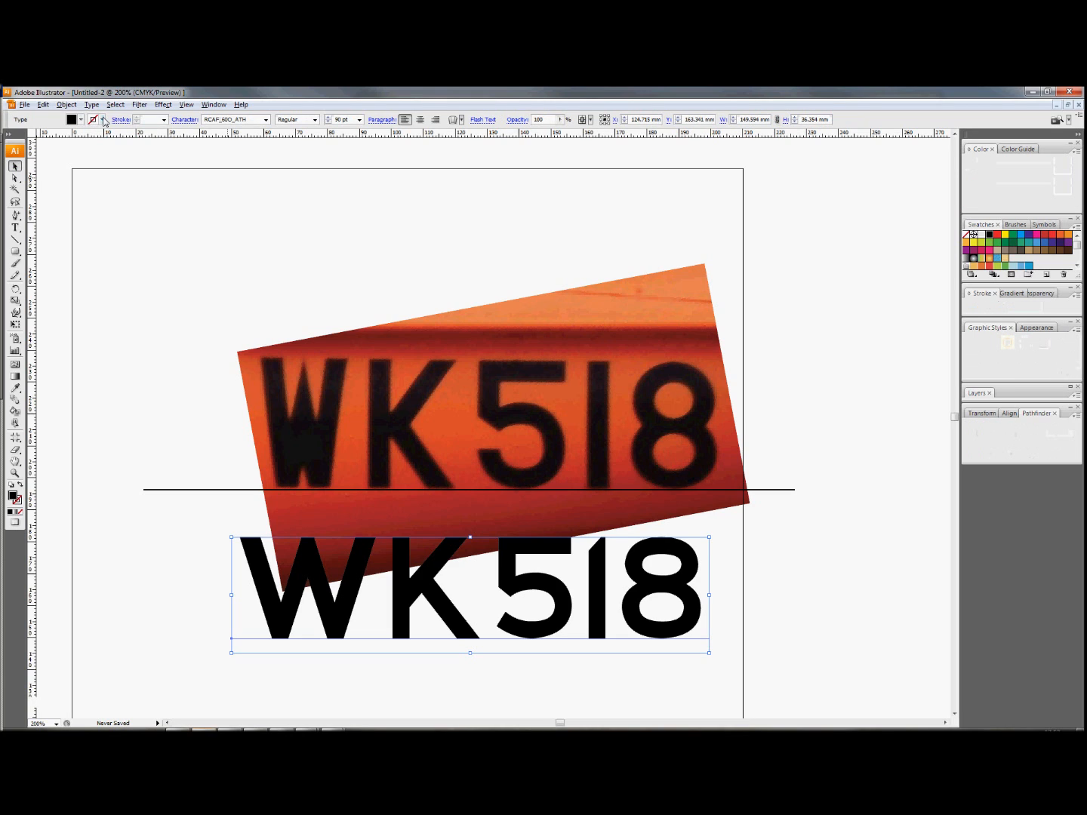
click(81, 120)
click(6, 130)
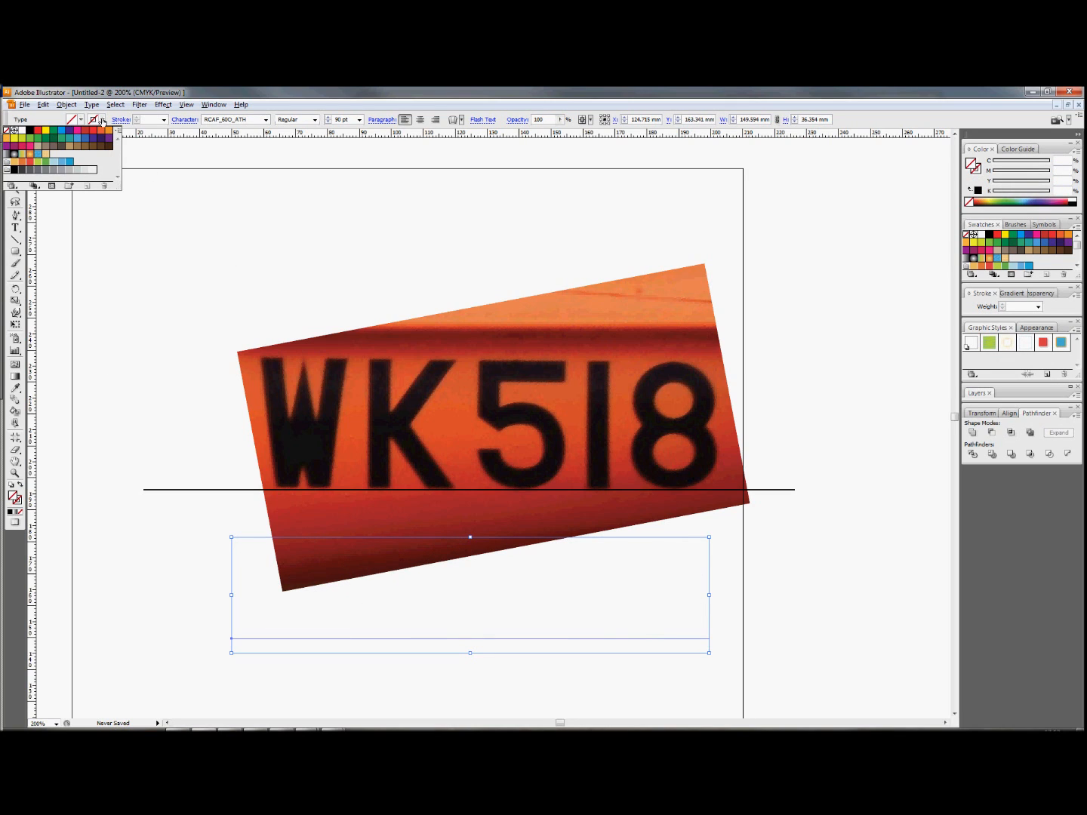
click(30, 131)
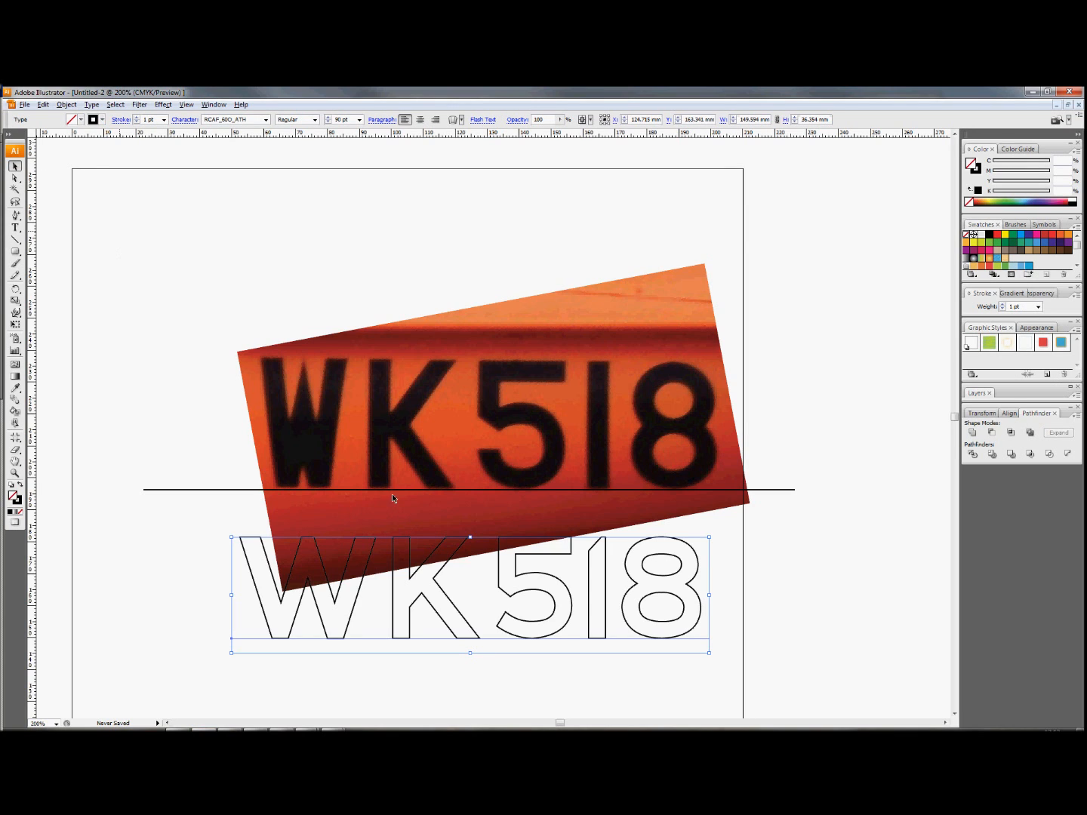
Move the outlined WK518 text up over the photo's lettering, with its base close to the horizontal guide line.
click(16, 177)
key(v)
drag(502, 593, 498, 439)
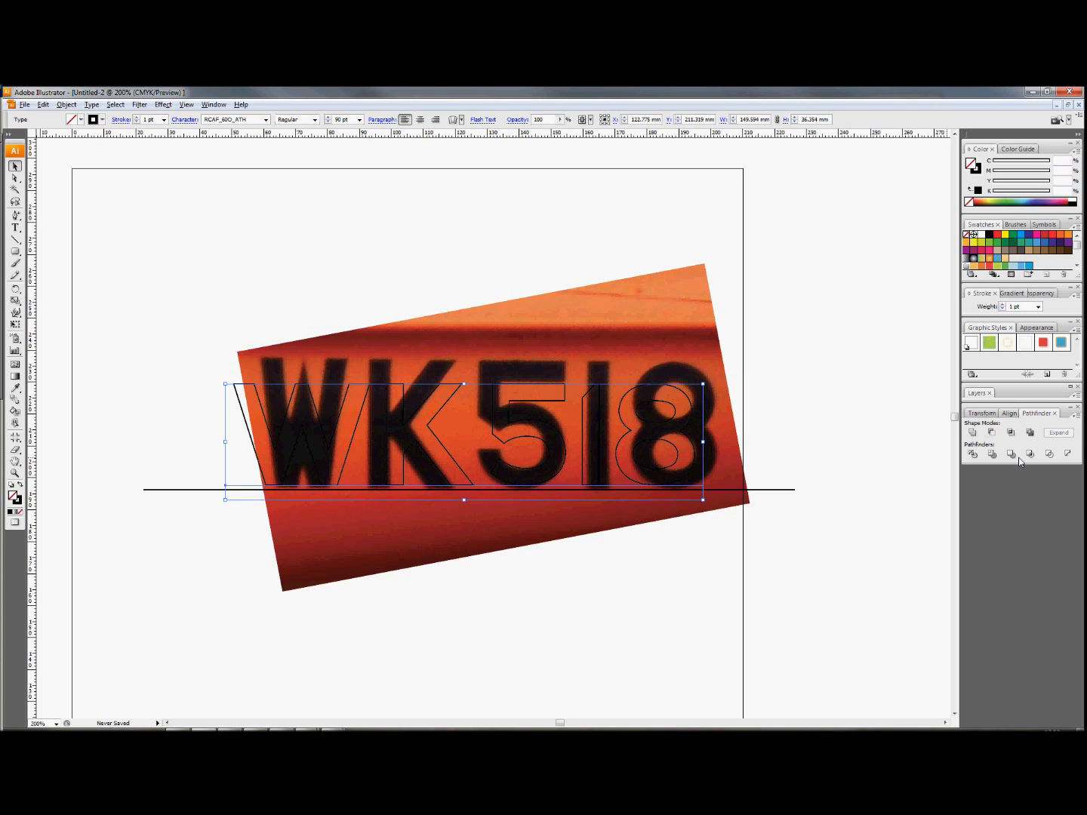
Make a compound shape from the WK518 text and expand it into editable paths.
click(215, 105)
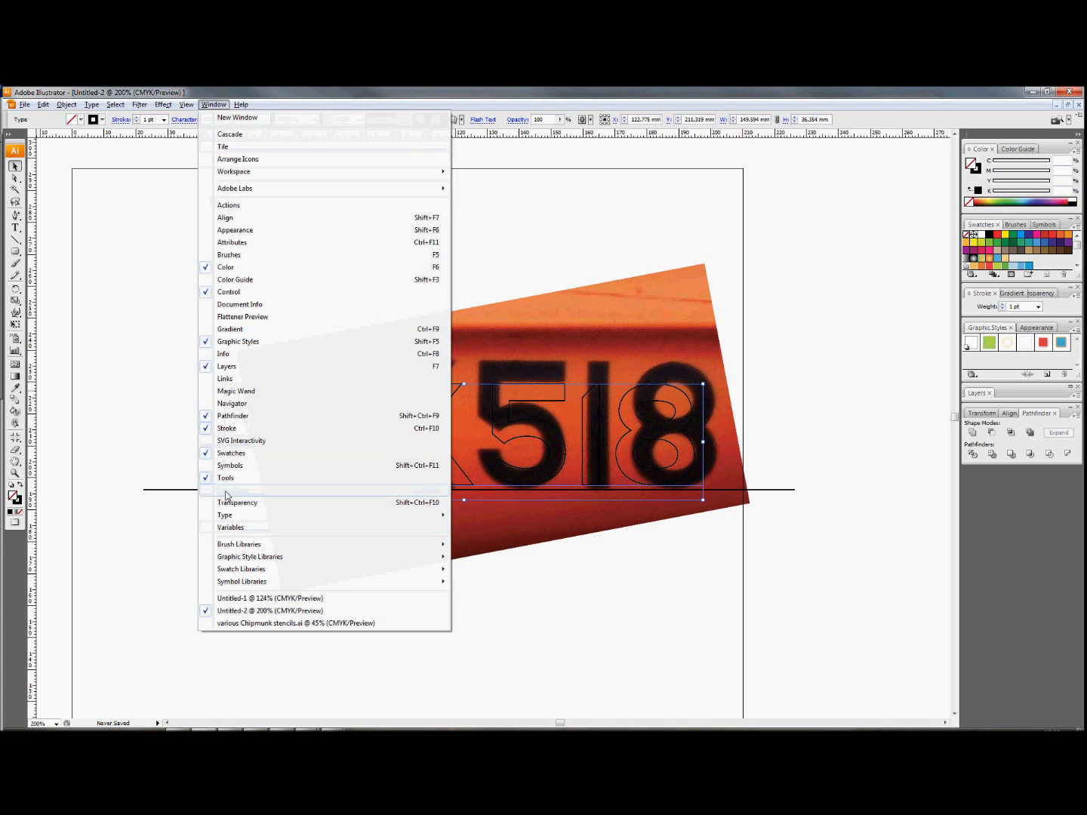
click(211, 105)
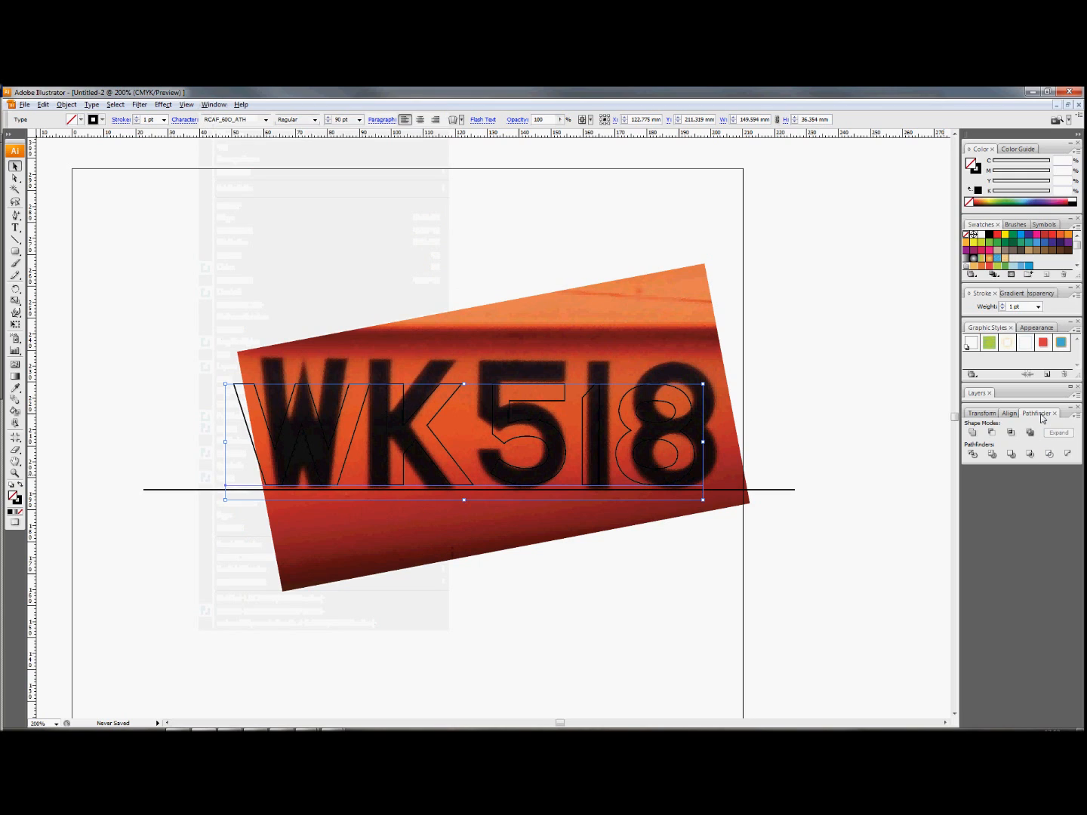
click(1078, 416)
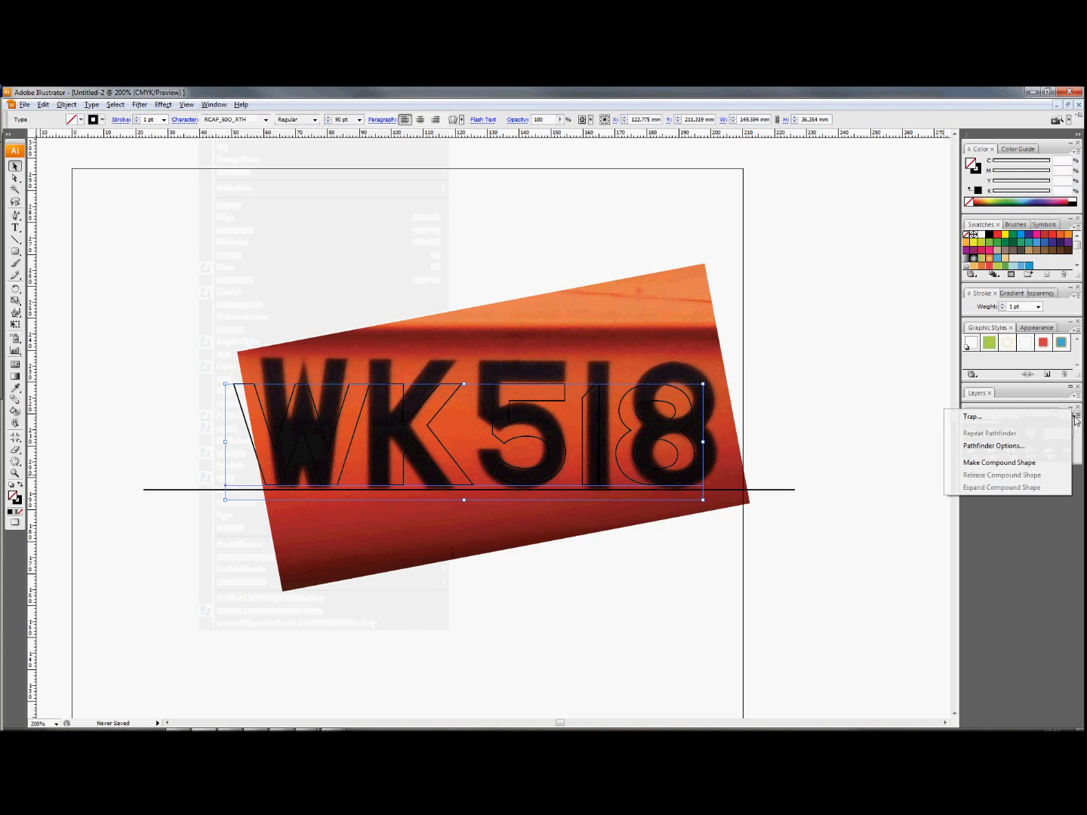
click(1011, 463)
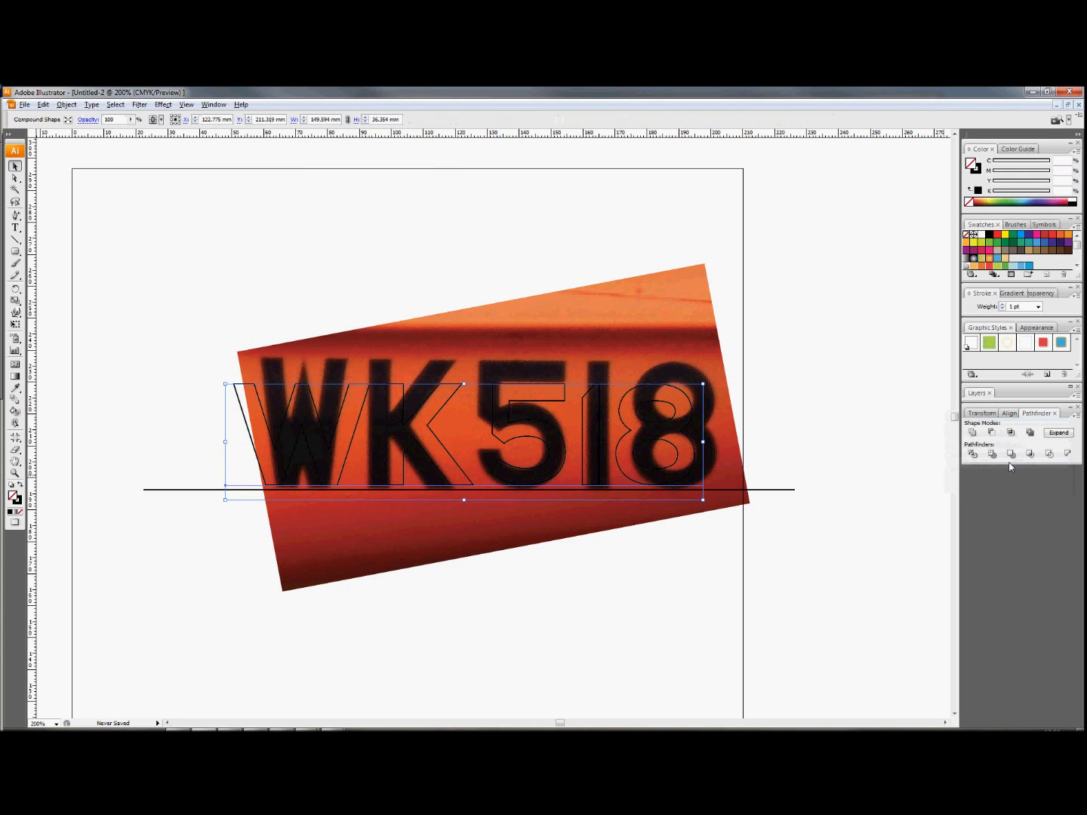
click(1075, 418)
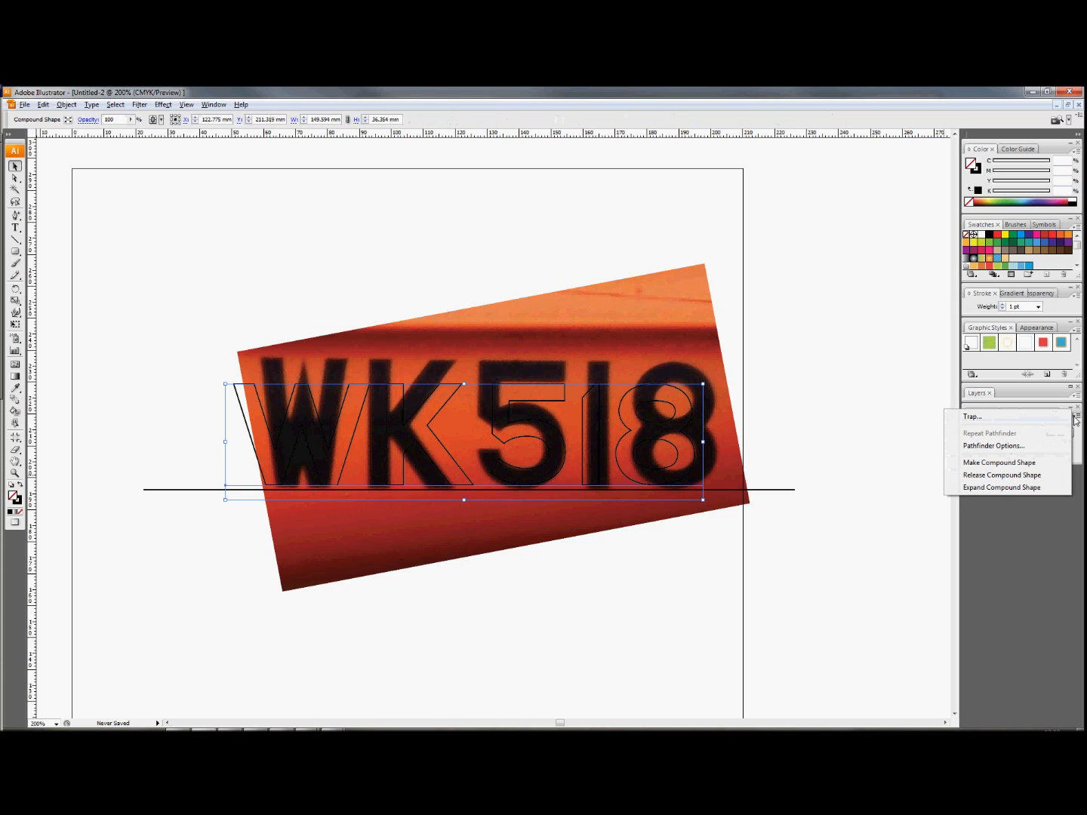
click(994, 488)
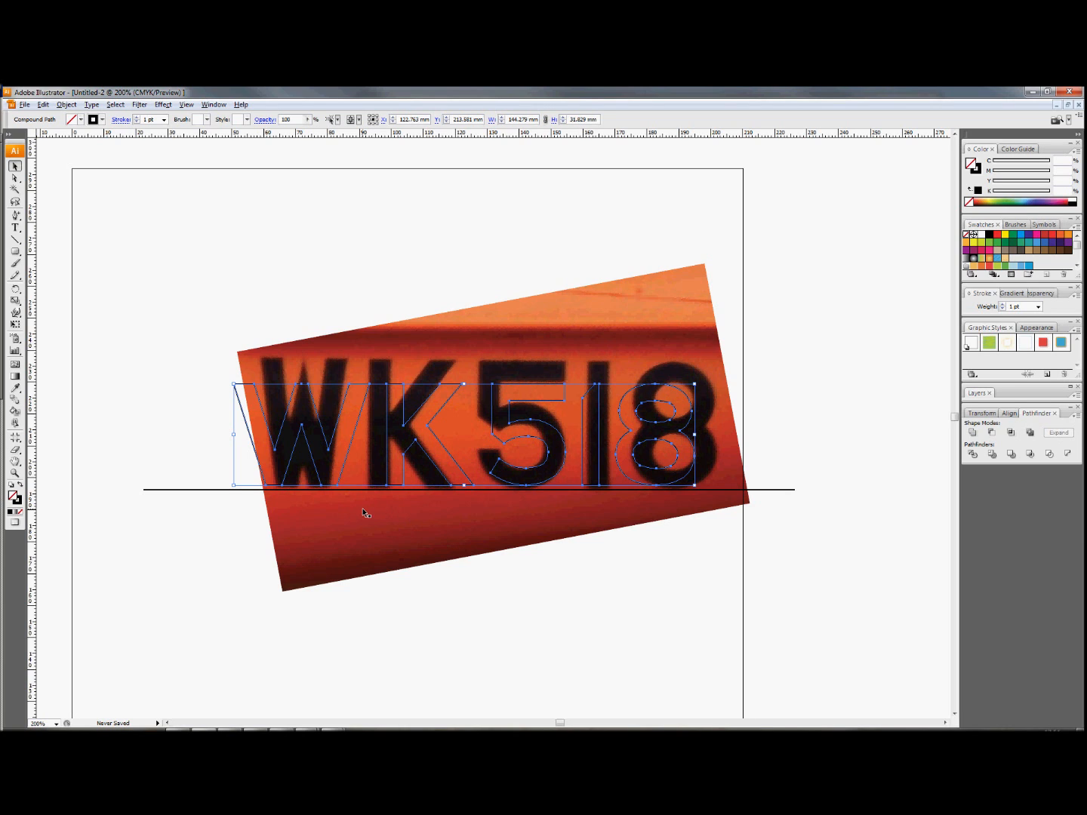
Reshape the W's left stroke by moving its upper and lower corner anchors onto the photo's W with Direct Selection.
scroll(308, 512, up, 1)
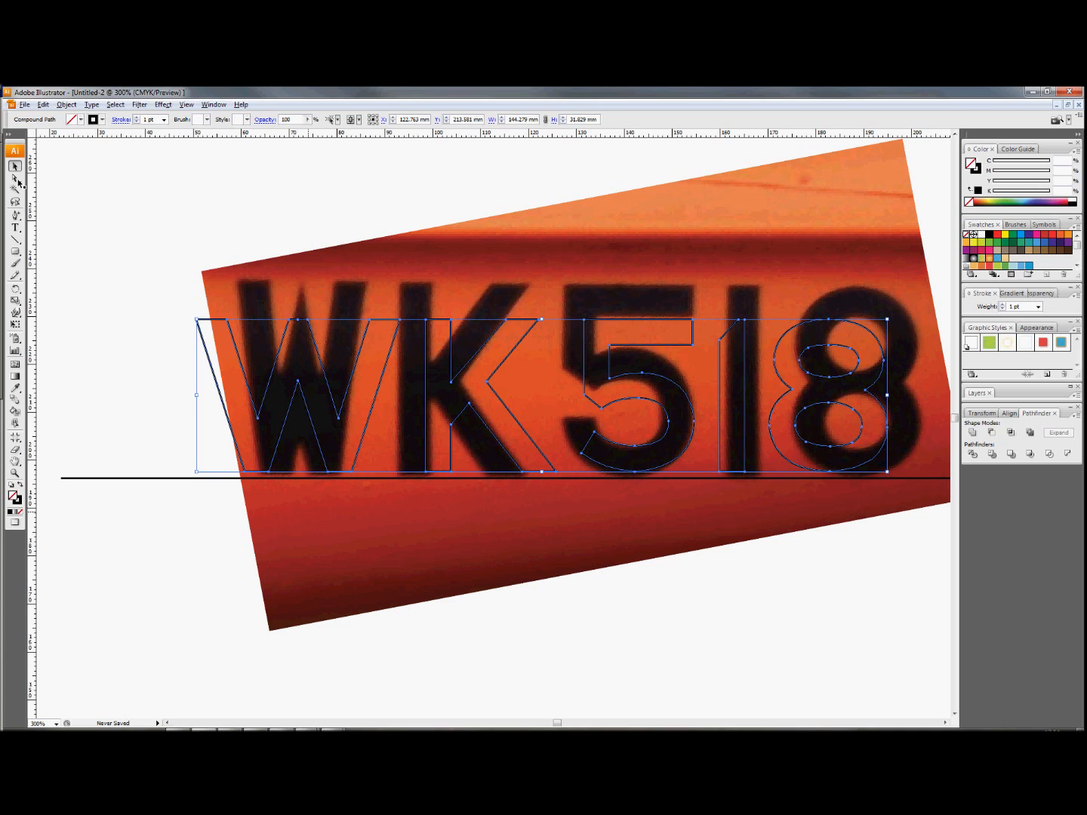
key(Tab)
key(Tab)
click(158, 350)
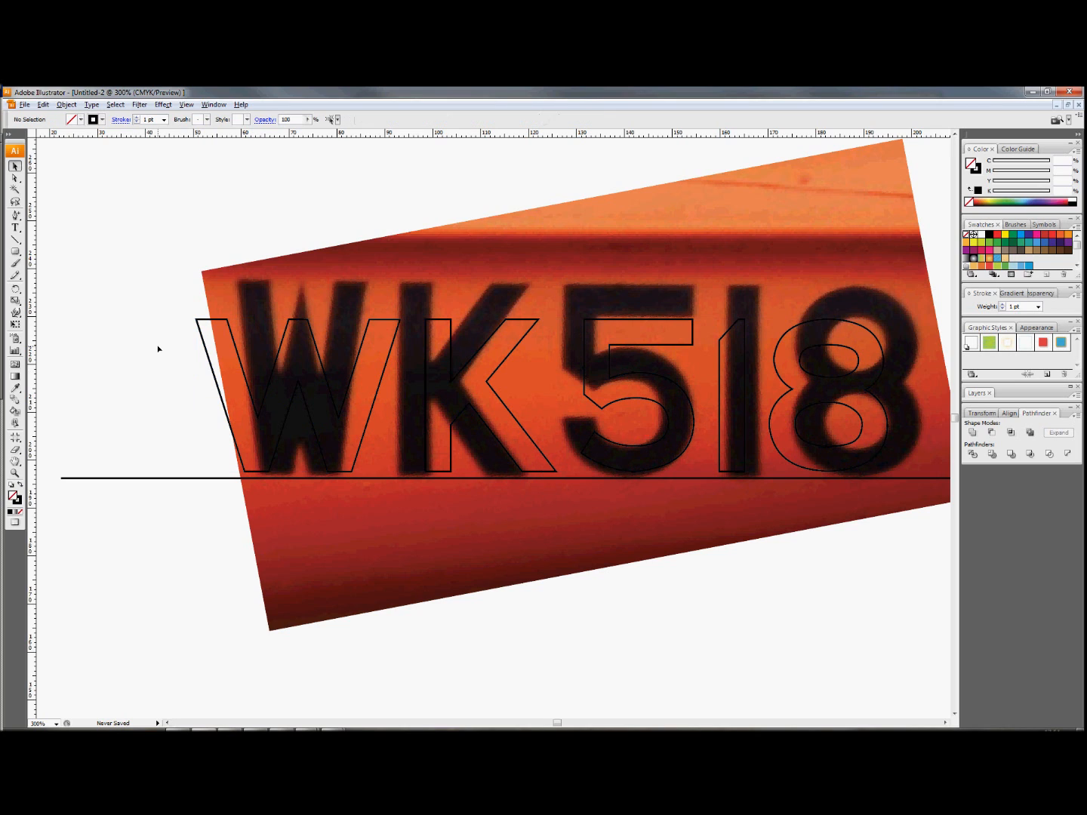
click(213, 370)
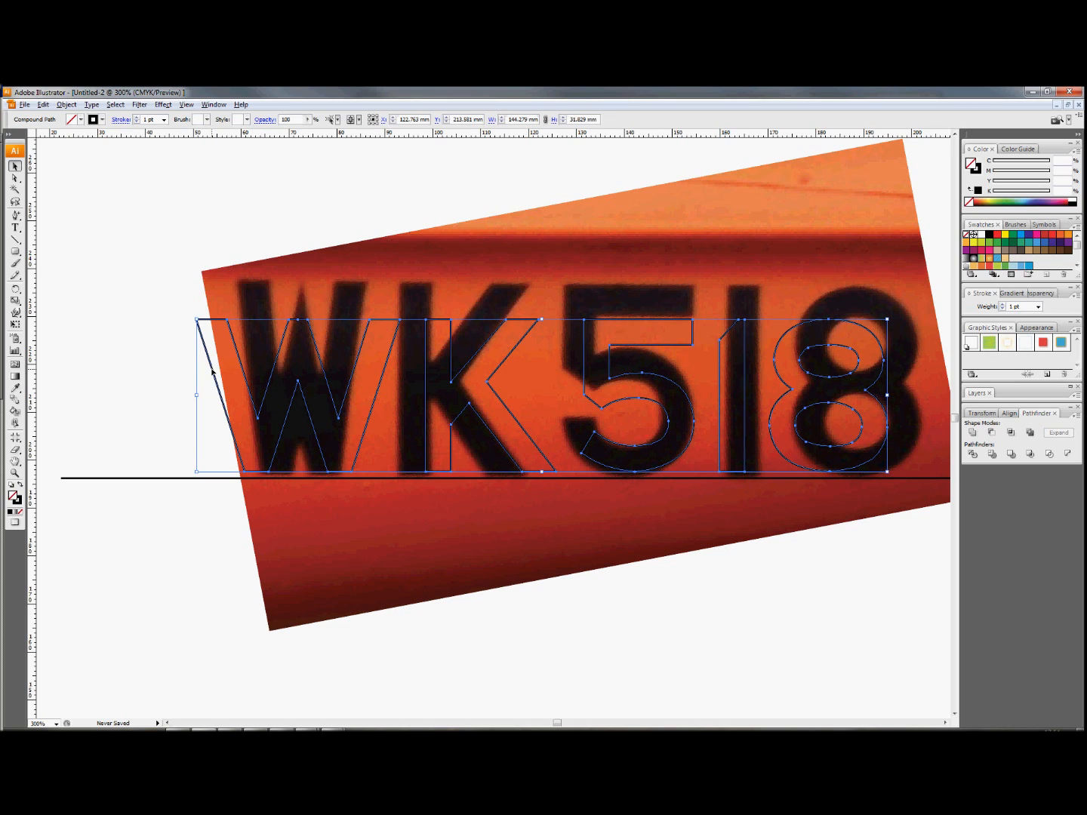
click(151, 382)
click(14, 179)
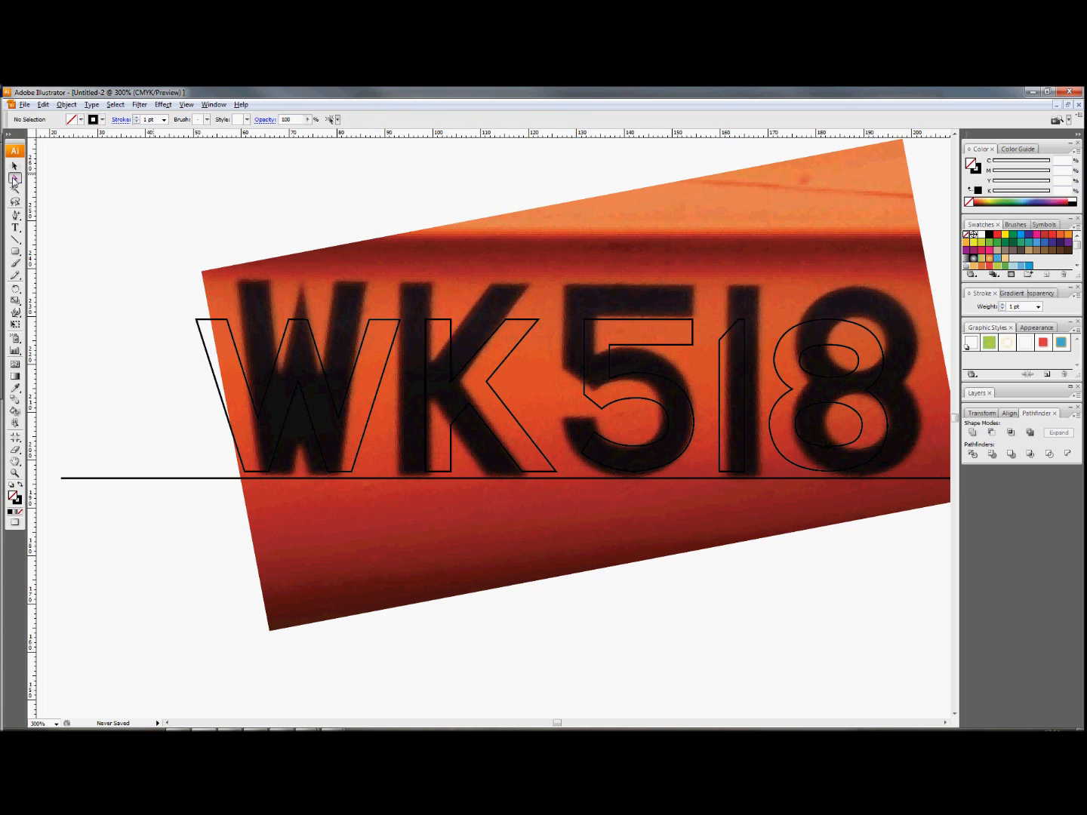
click(218, 391)
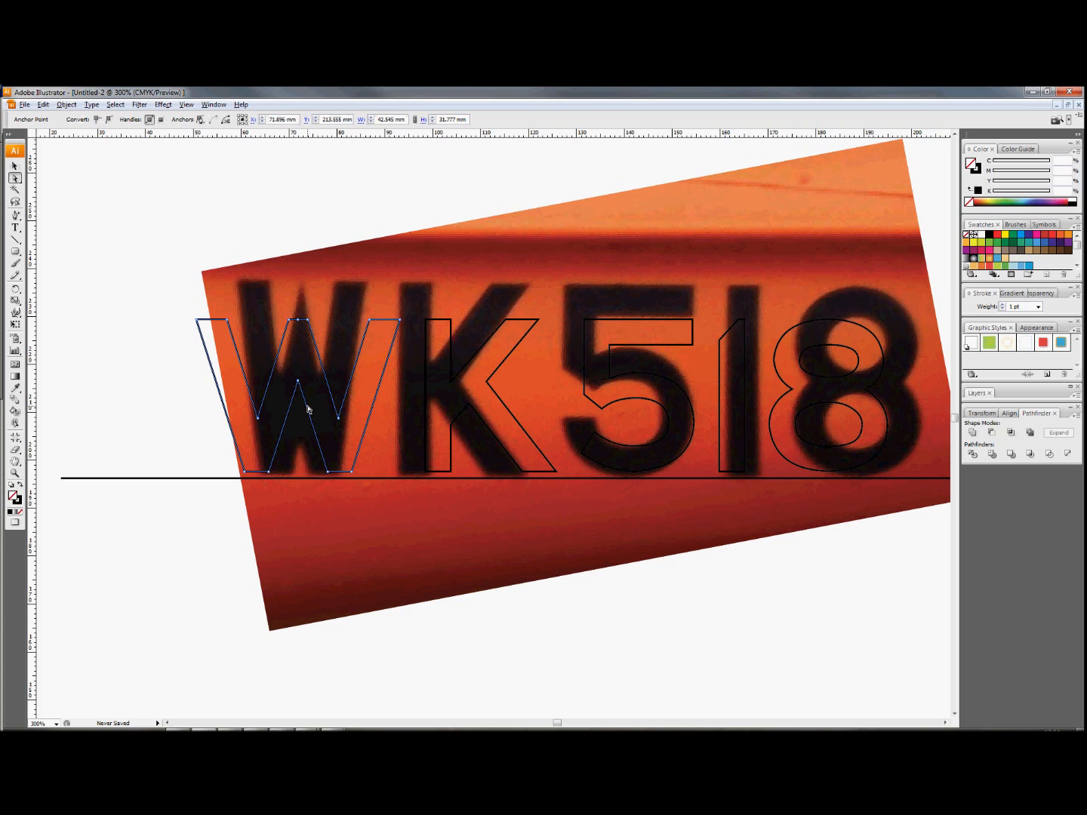
drag(229, 324, 268, 282)
click(198, 321)
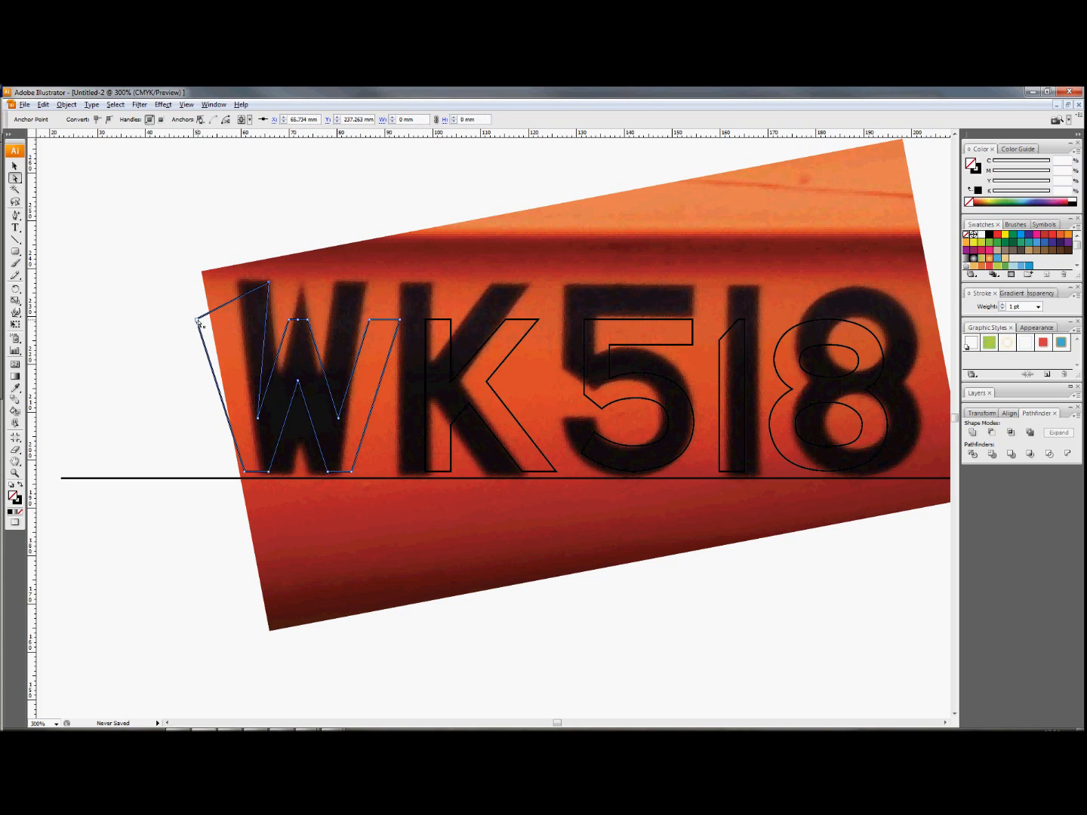
drag(199, 320, 238, 281)
drag(244, 474, 293, 475)
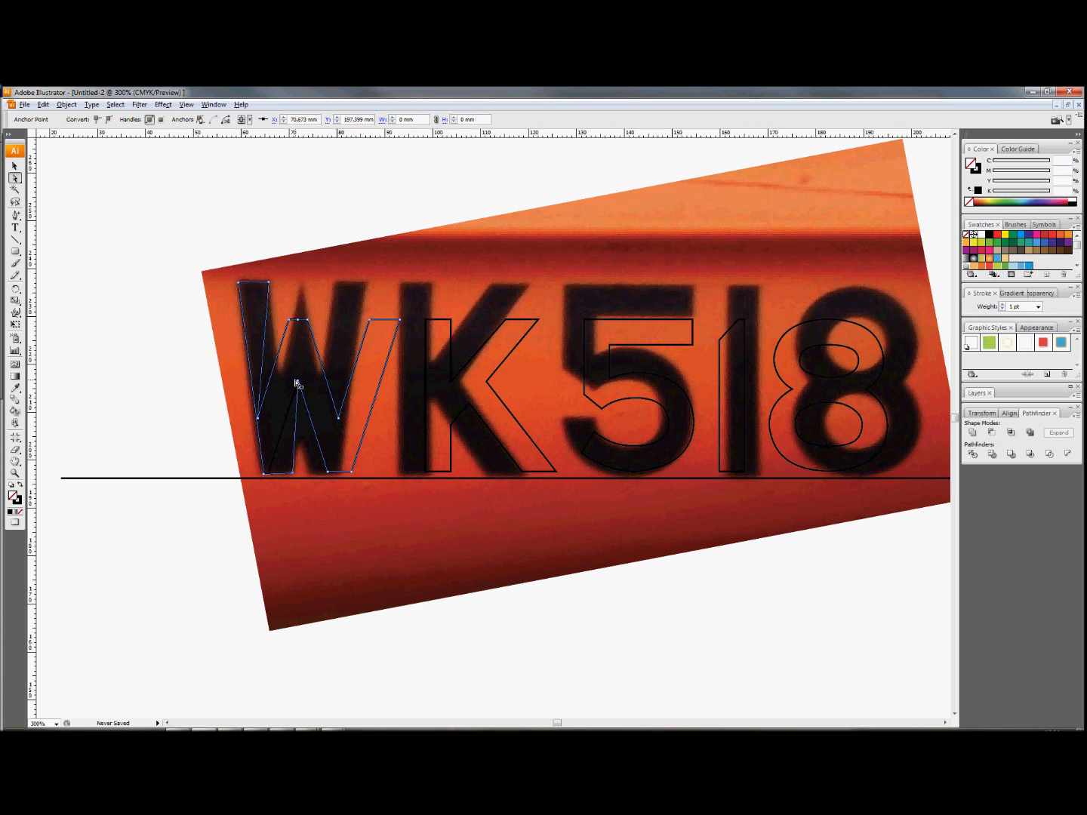
Fit the W's bottom notch and right foot anchors to the base of the photo's W.
drag(299, 384, 308, 473)
click(309, 474)
drag(352, 473, 341, 474)
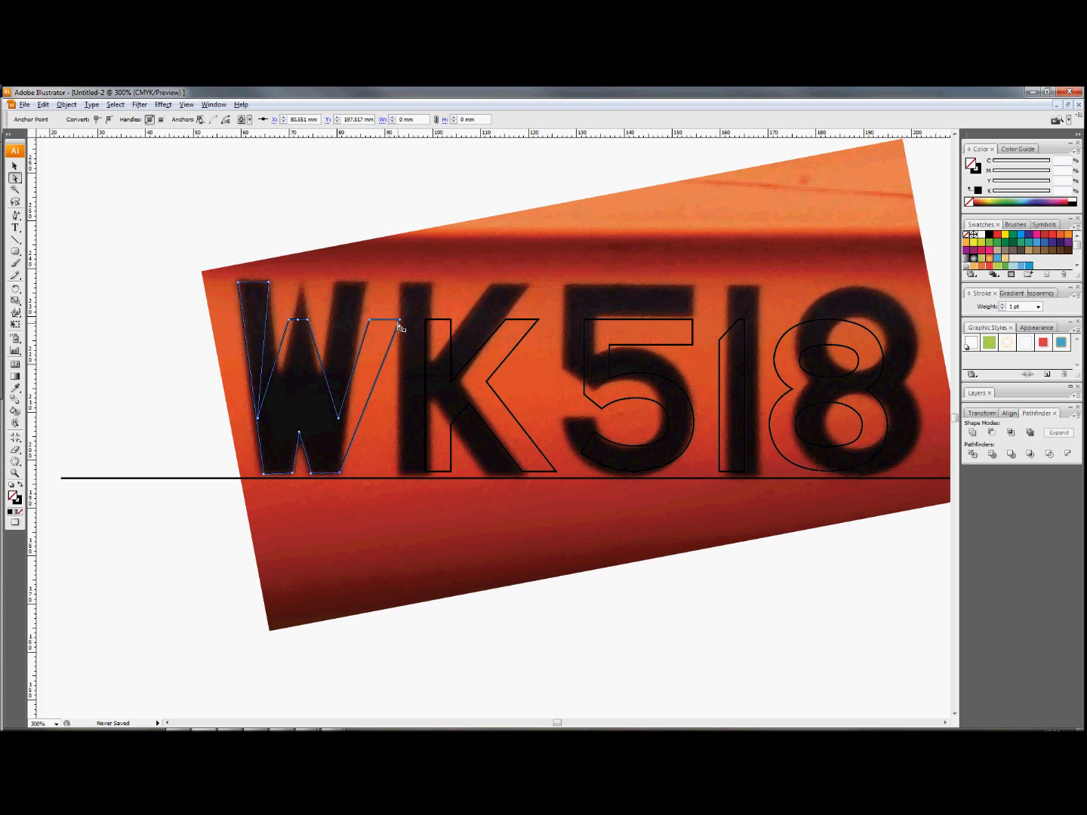
Move the W's upper right corners, right inner valley and central peak anchors onto the photo's W.
drag(400, 320, 335, 282)
click(371, 323)
drag(338, 418, 319, 376)
click(306, 322)
drag(299, 321, 303, 287)
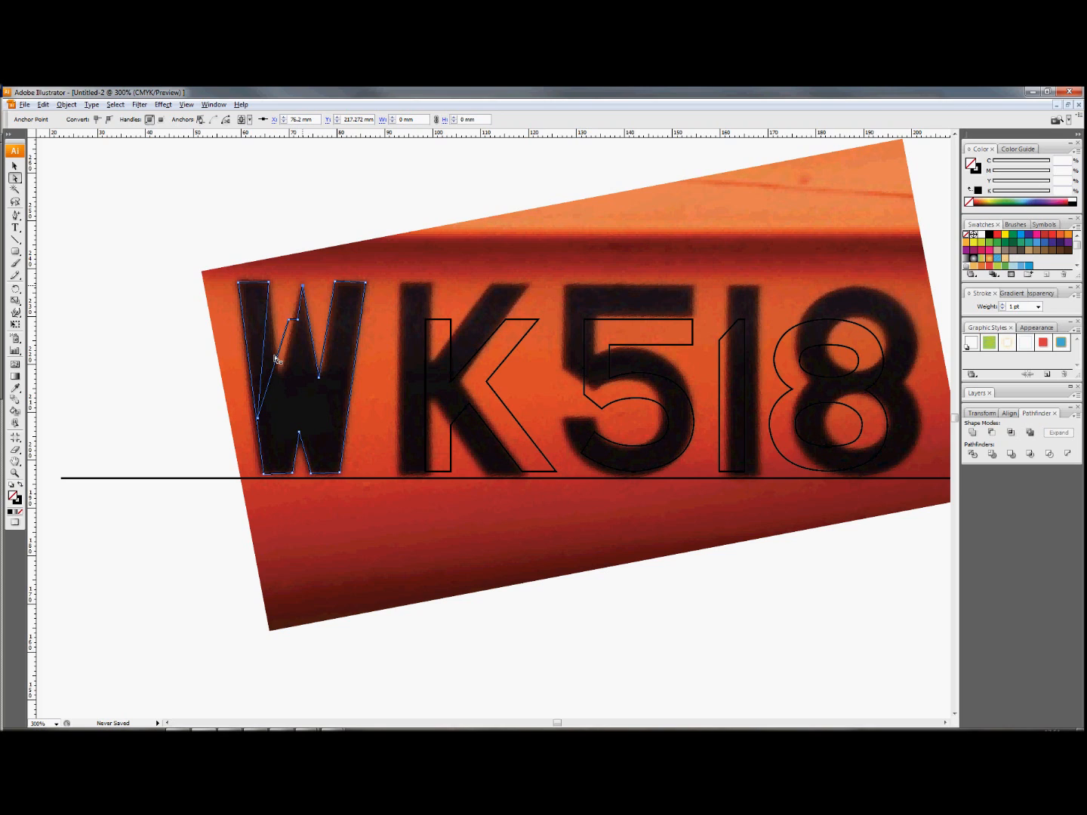
Reposition the anchors of the W's left inner valley along the edge of the photo's letter.
drag(290, 318, 282, 376)
click(258, 419)
click(278, 311)
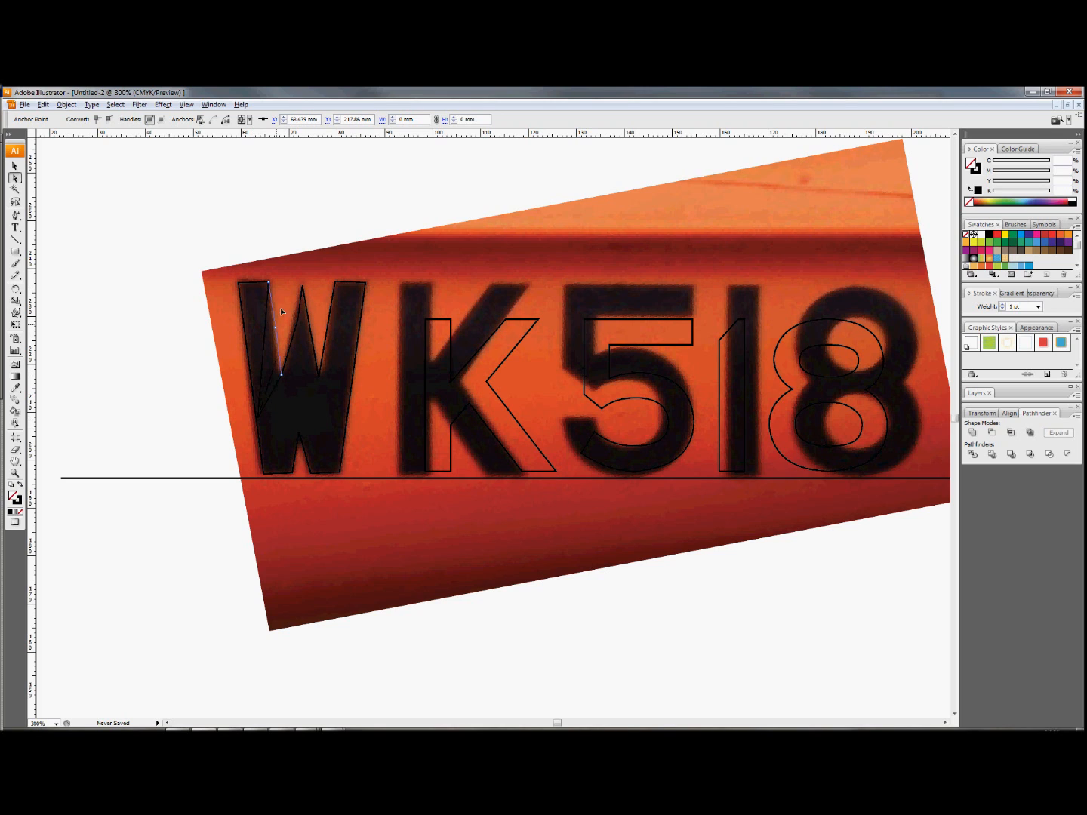
drag(270, 317, 279, 315)
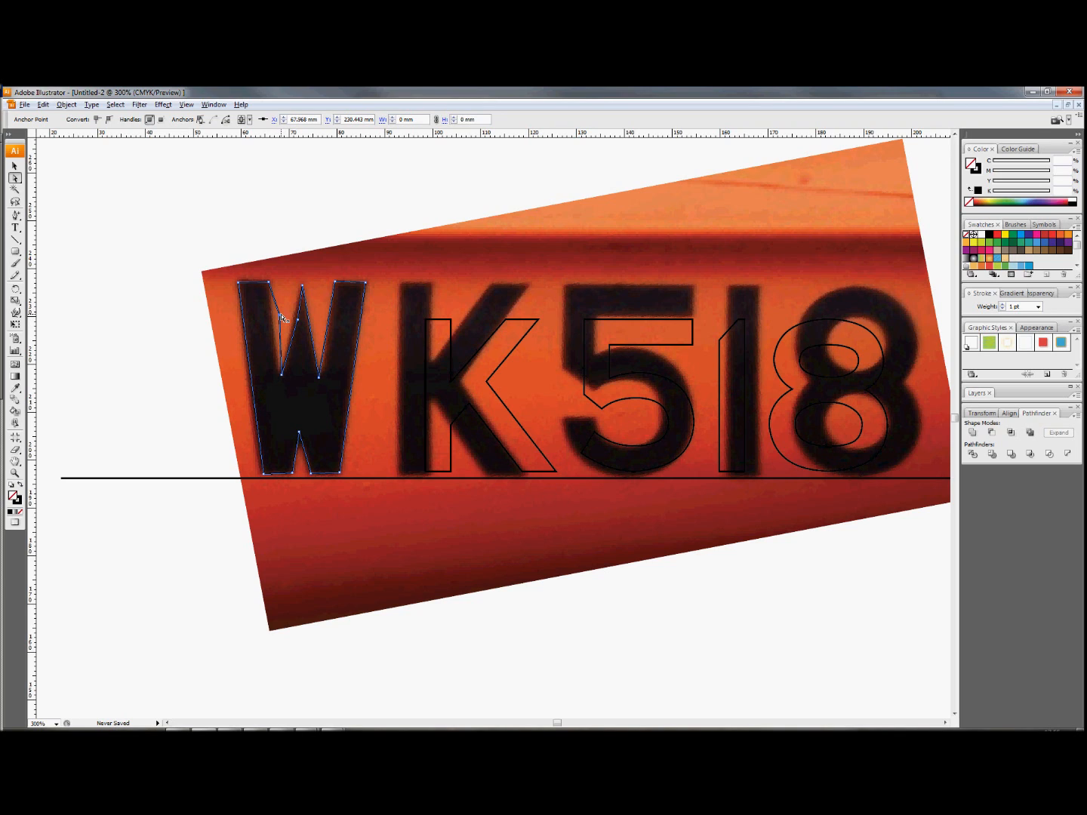
Remove the surplus anchors from the W's inner edges with the Delete Anchor Point tool.
click(15, 216)
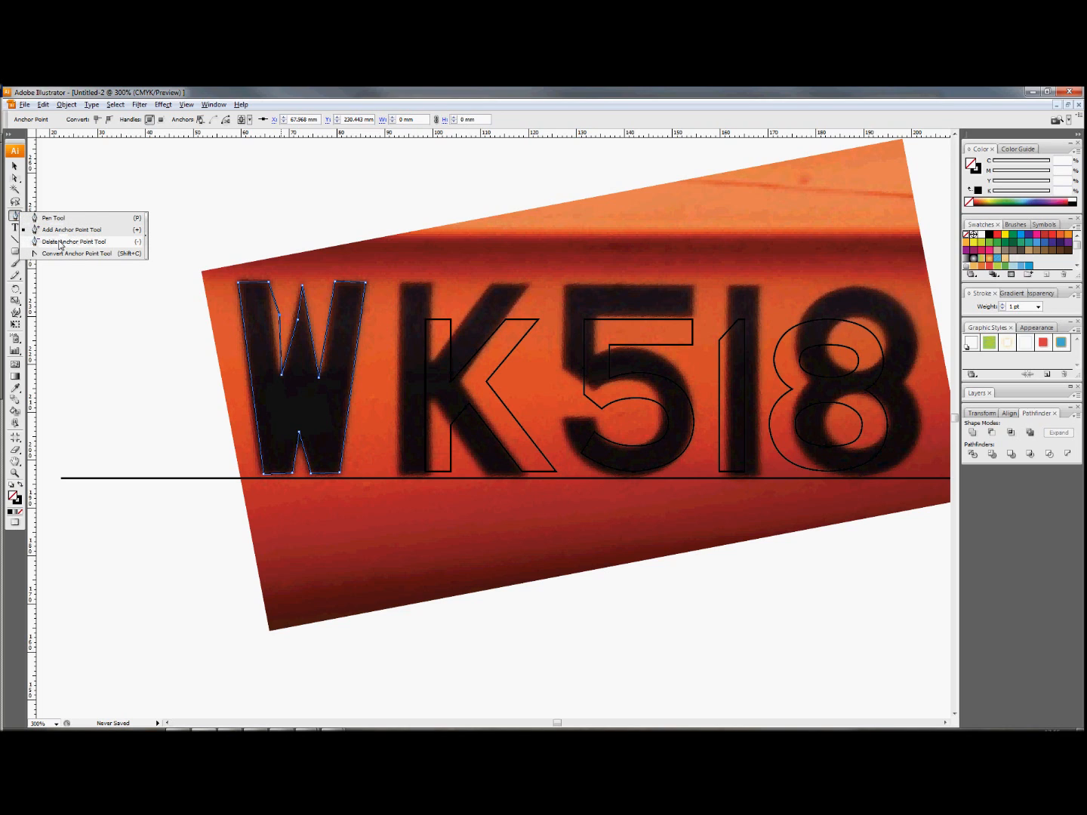
click(59, 243)
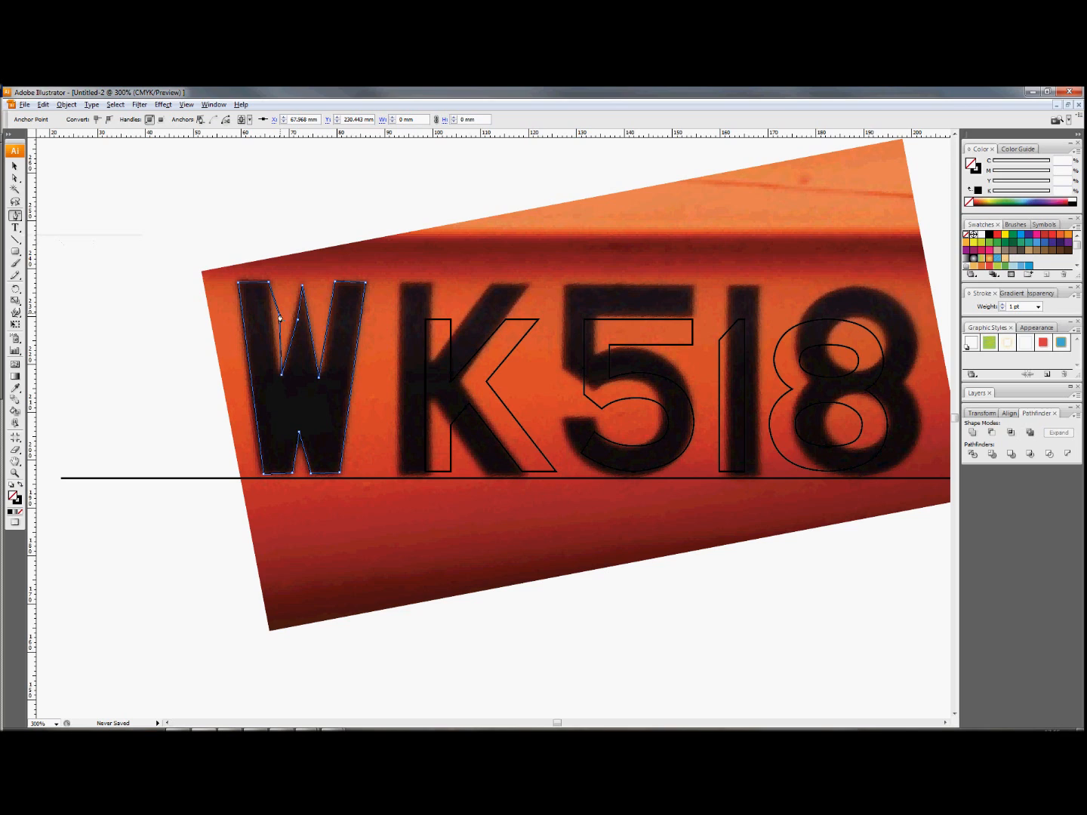
drag(279, 318, 316, 417)
Fine-tune the W's left and right inner valley points to match the photo's W.
click(15, 179)
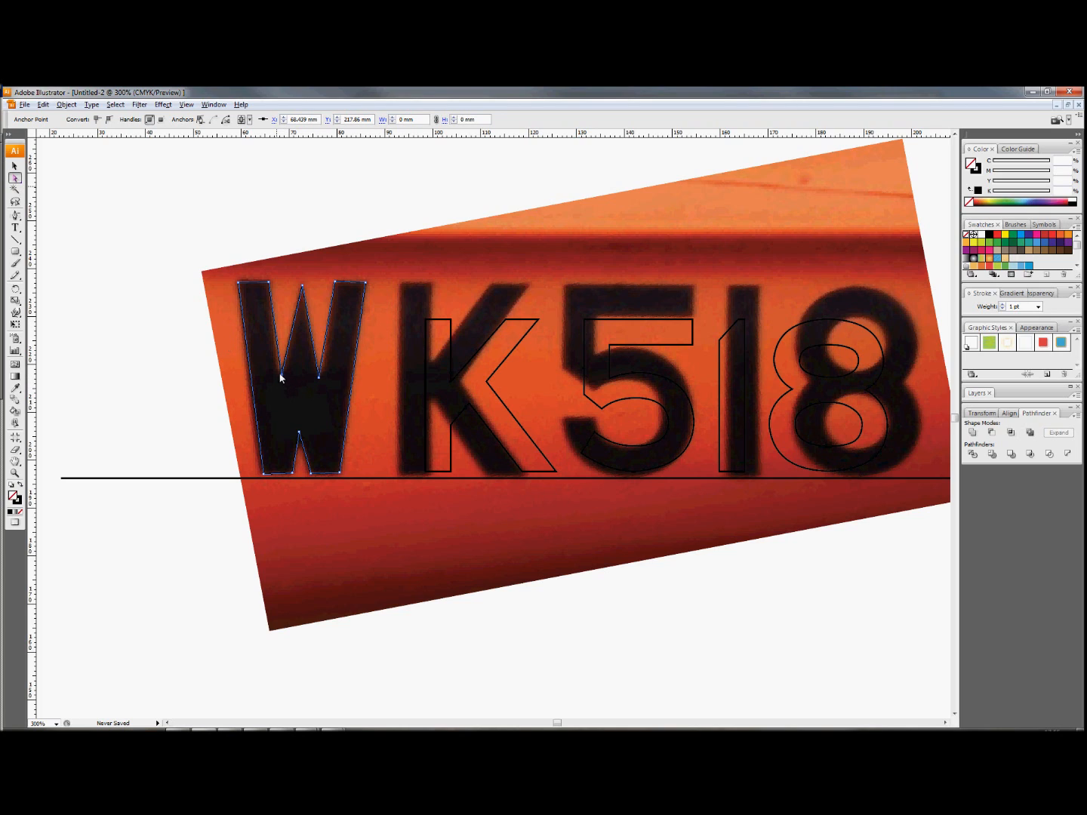
drag(281, 377, 280, 378)
click(281, 382)
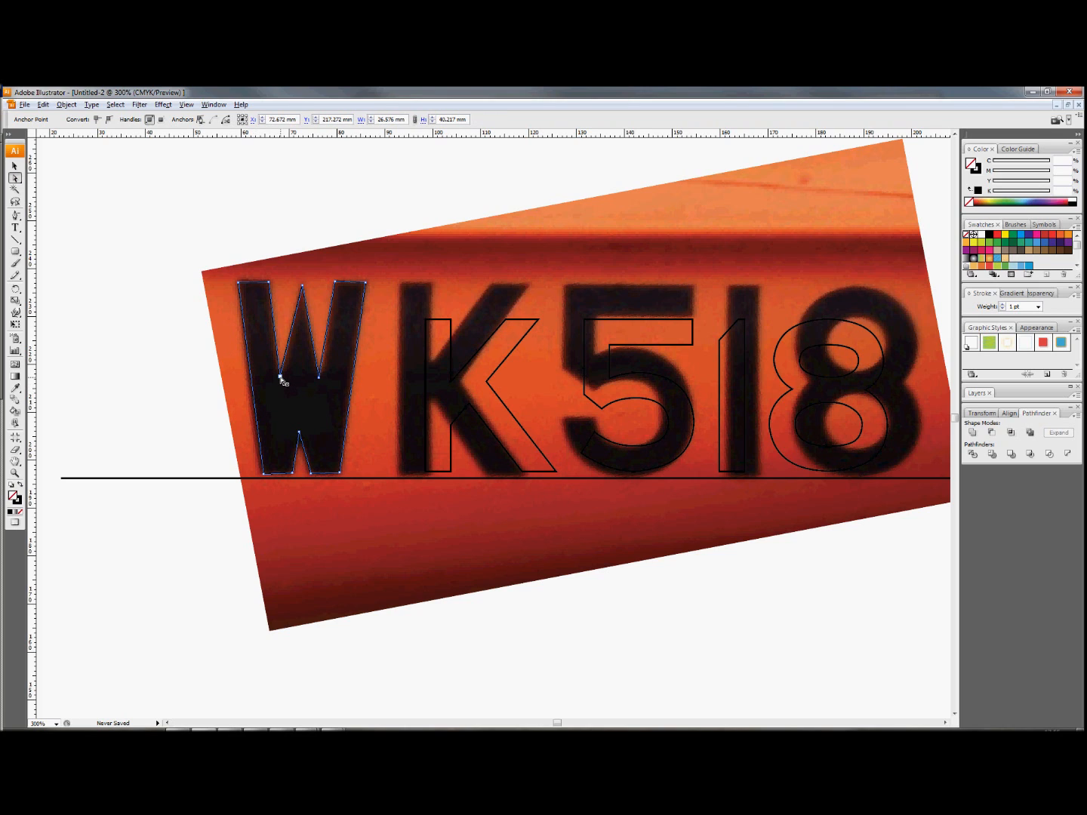
click(281, 377)
click(320, 381)
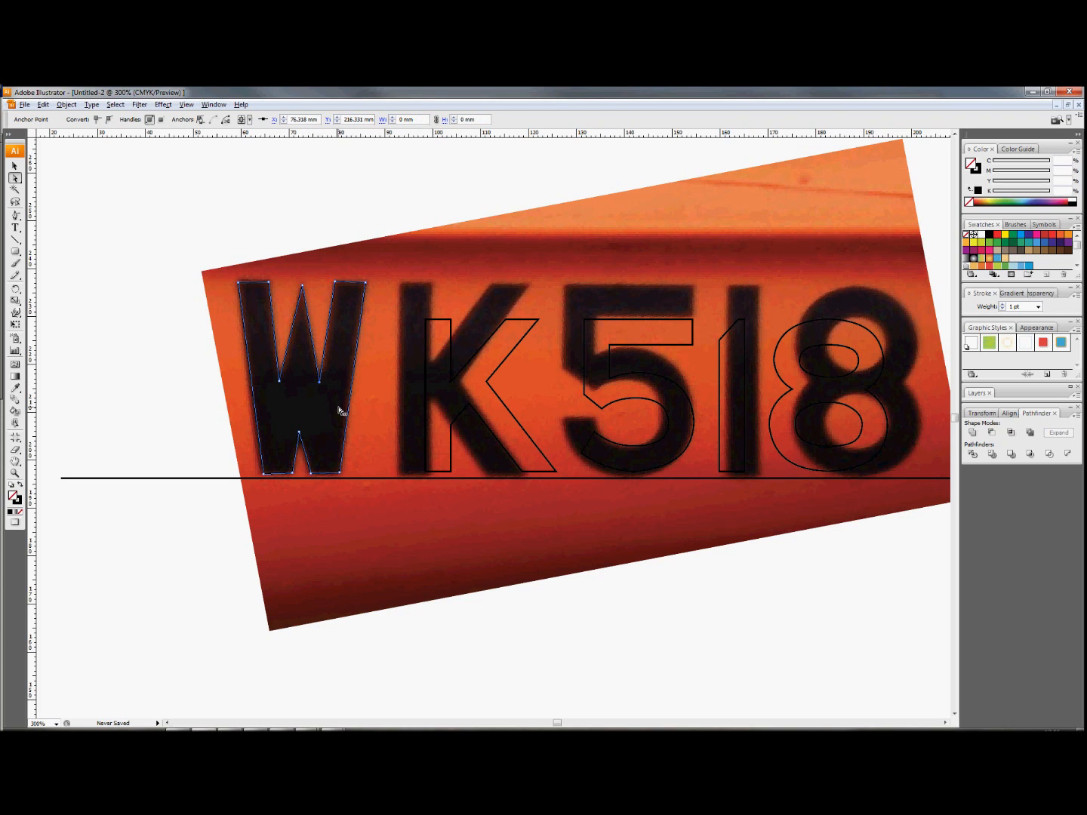
Fit the K's vertical stem corners and lower inner junction anchors to the photo's K.
click(425, 387)
drag(426, 321, 401, 284)
drag(451, 320, 431, 283)
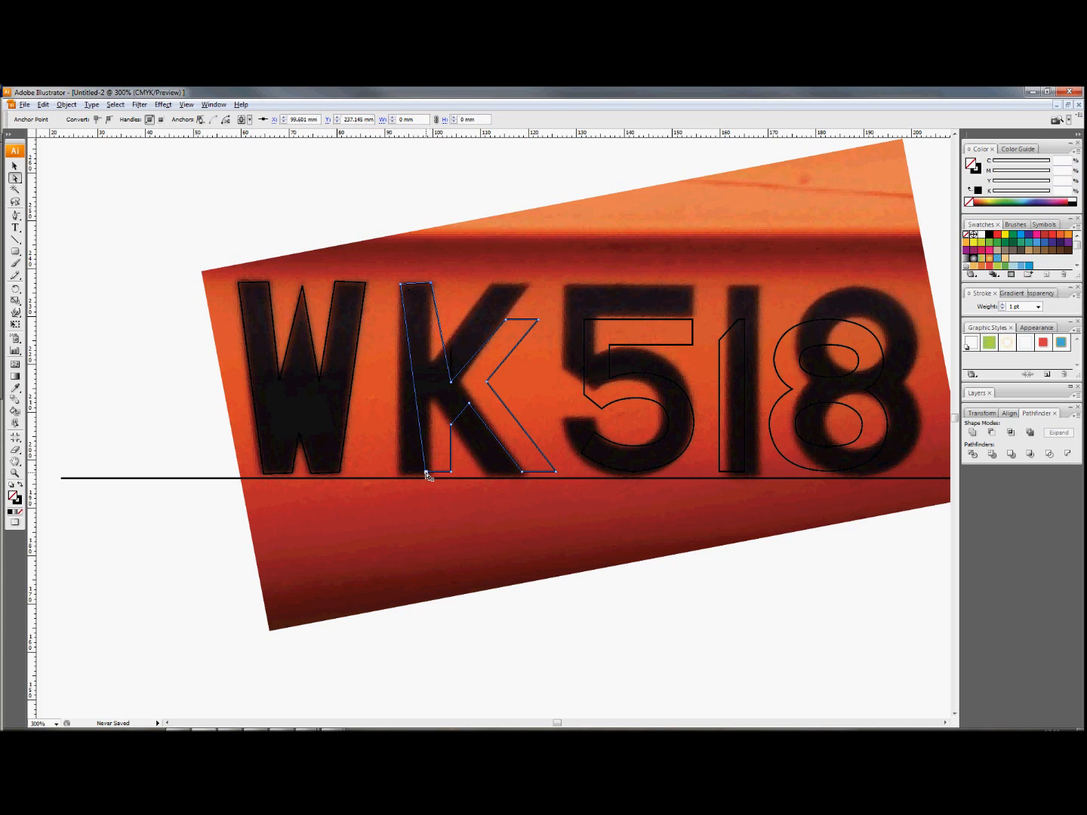
mouse_move(426, 474)
mouse_down()
mouse_move(398, 474)
mouse_move(431, 474)
mouse_up()
click(452, 426)
mouse_move(452, 427)
mouse_down()
mouse_move(431, 397)
mouse_move(451, 417)
mouse_up()
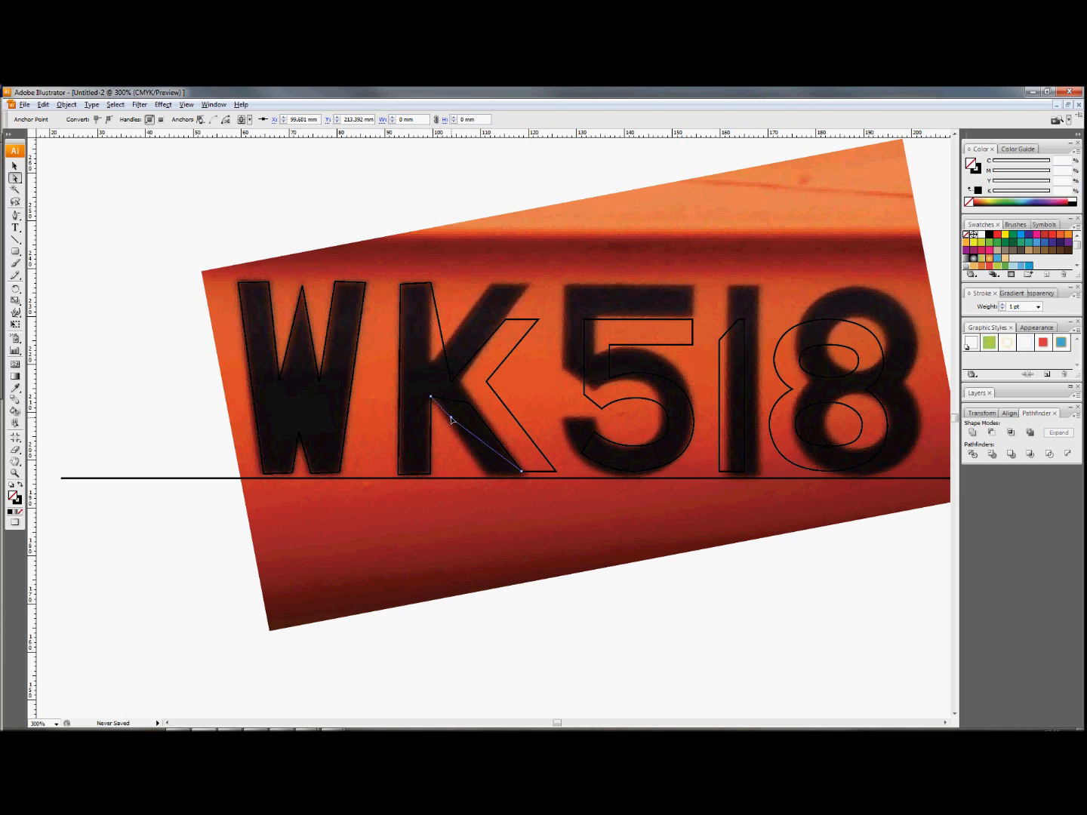
Move the K's lower leg corners and the outer junction between its arms onto the photo's K.
drag(522, 474, 489, 475)
drag(556, 472, 522, 474)
click(487, 384)
drag(487, 384, 459, 382)
Fit the K's upper diagonal arm by moving its top corners and inner junction with the stem.
drag(506, 320, 493, 284)
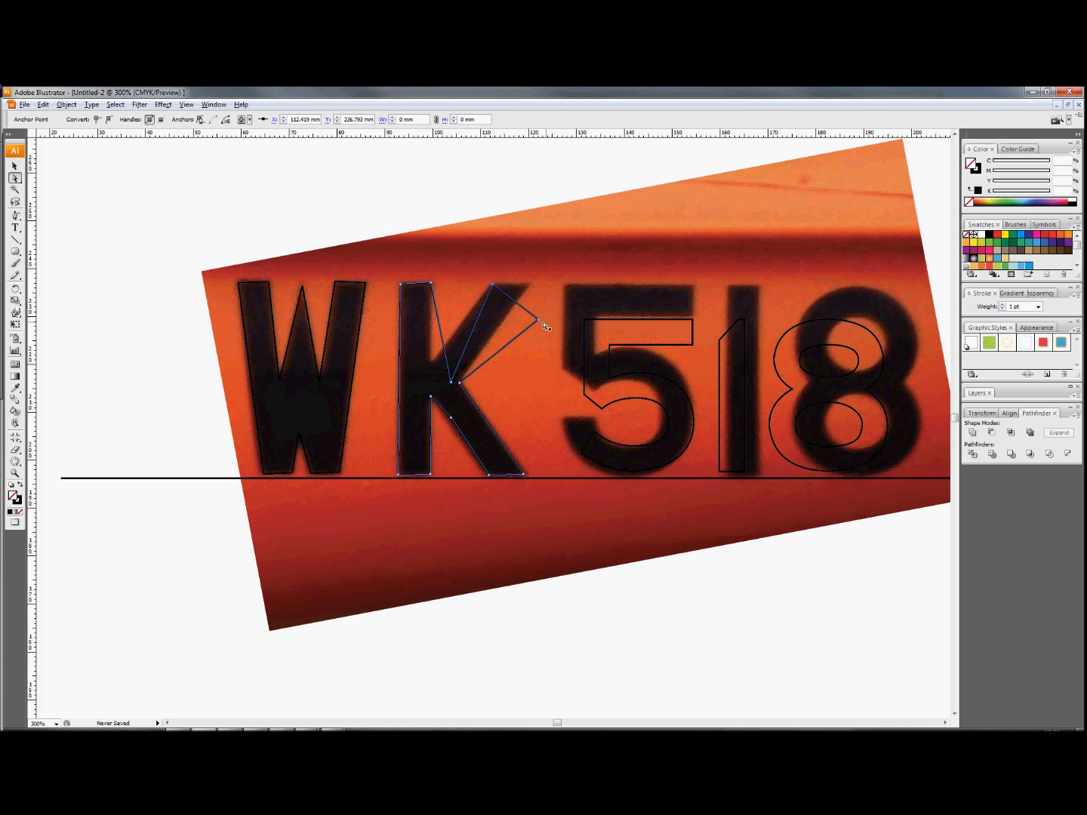
drag(539, 321, 530, 285)
drag(452, 385, 431, 364)
Delete the surplus anchor on the inner edge of the K's lower diagonal leg.
click(451, 417)
click(16, 216)
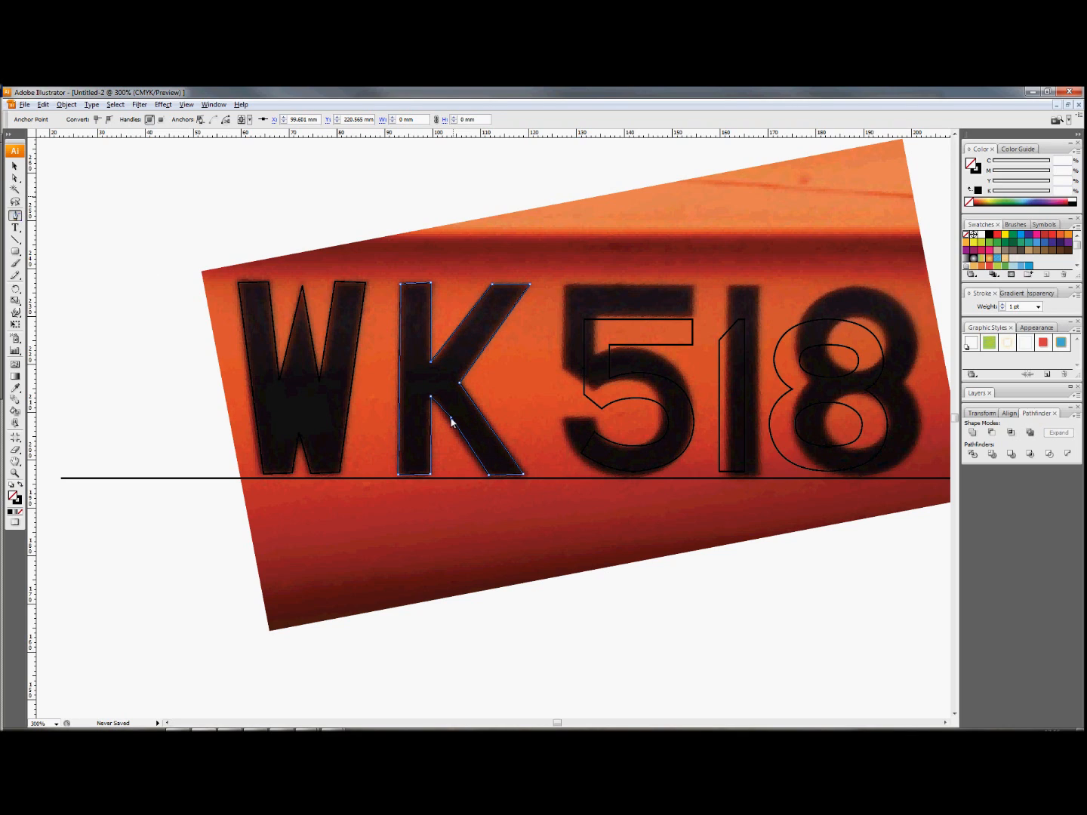
drag(451, 419, 481, 460)
Move the corner anchors of the 1 onto the photo's numeral and delete the surplus anchor at its top.
click(14, 179)
click(767, 521)
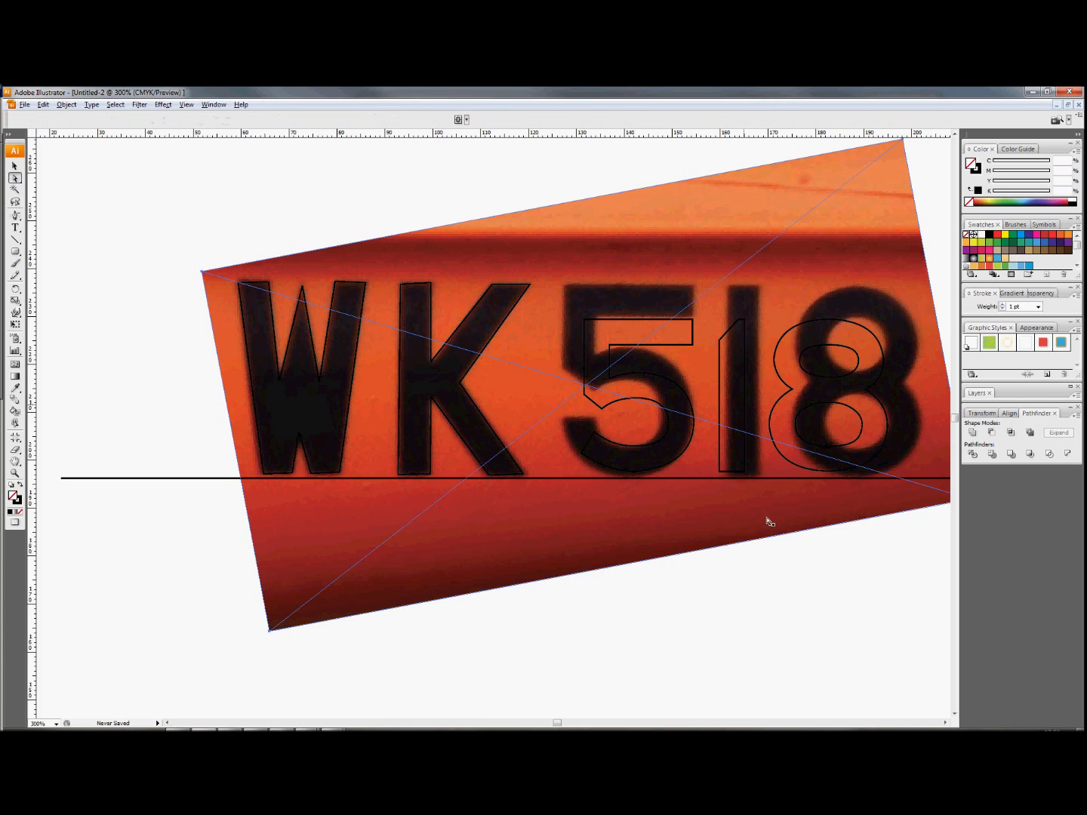
click(810, 608)
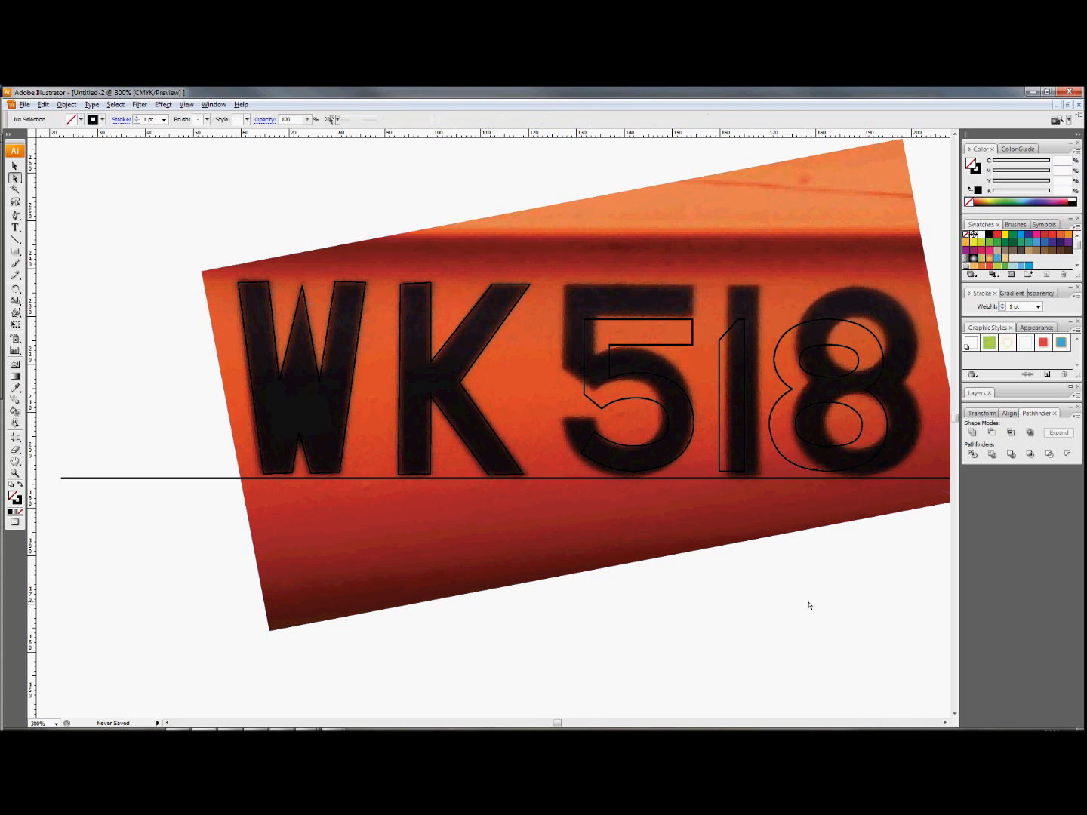
click(746, 395)
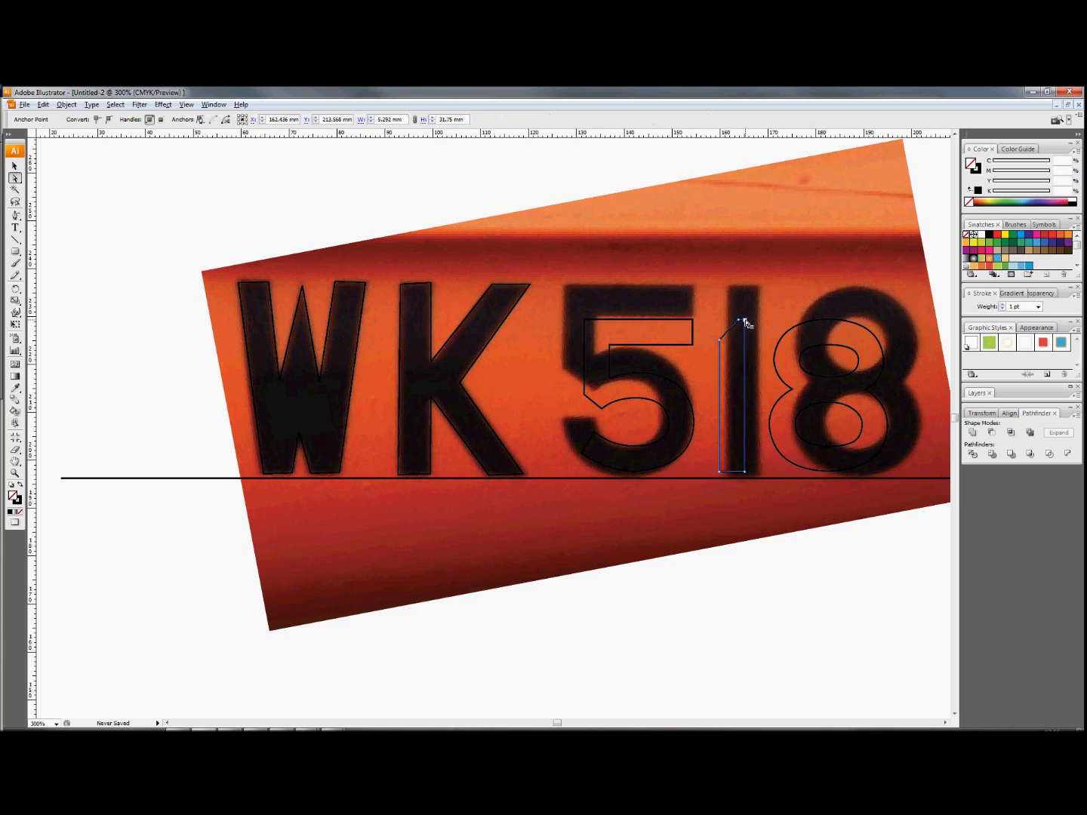
drag(746, 323, 759, 288)
click(745, 473)
mouse_move(745, 473)
mouse_down()
mouse_move(758, 476)
mouse_move(730, 478)
mouse_up()
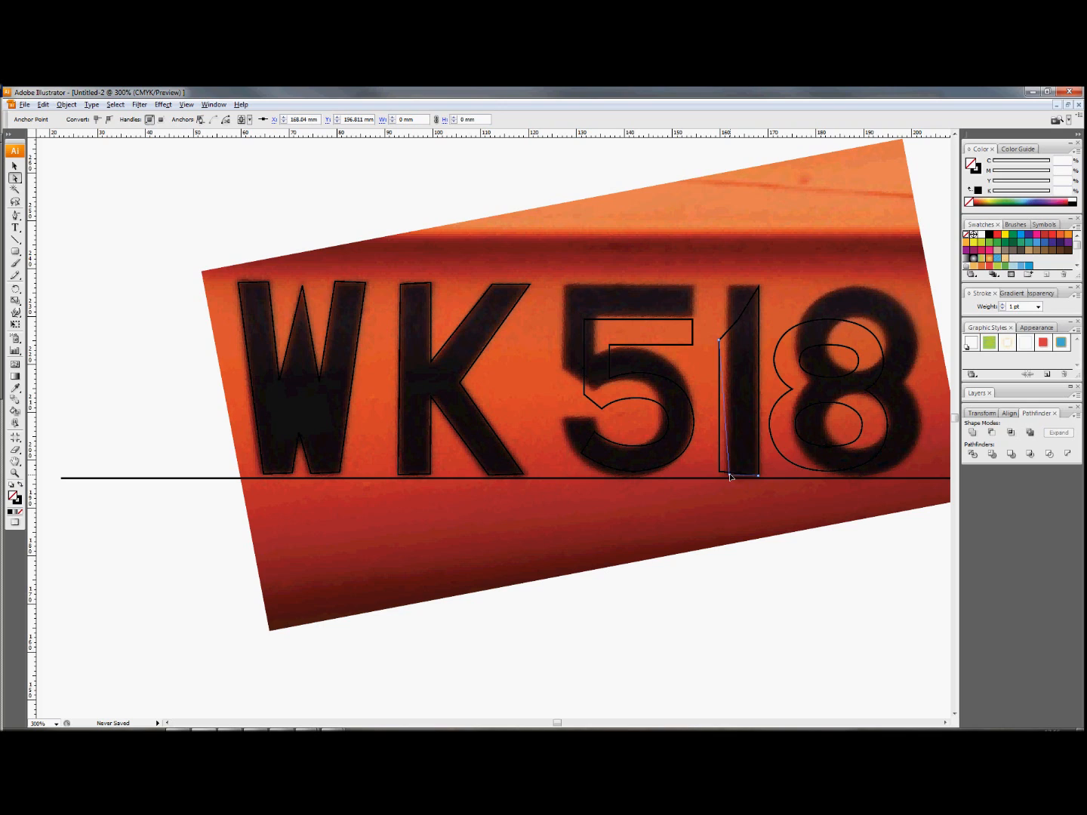
click(721, 342)
drag(721, 344, 730, 326)
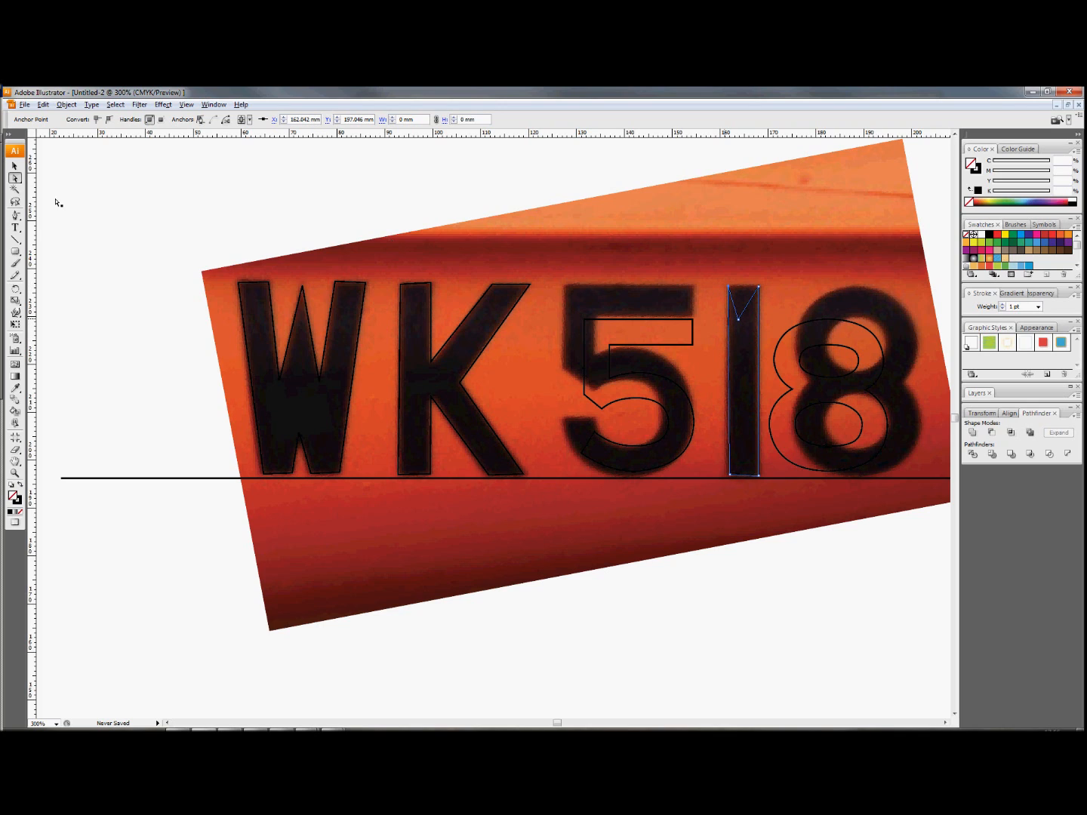
click(16, 215)
key(ctrl+z)
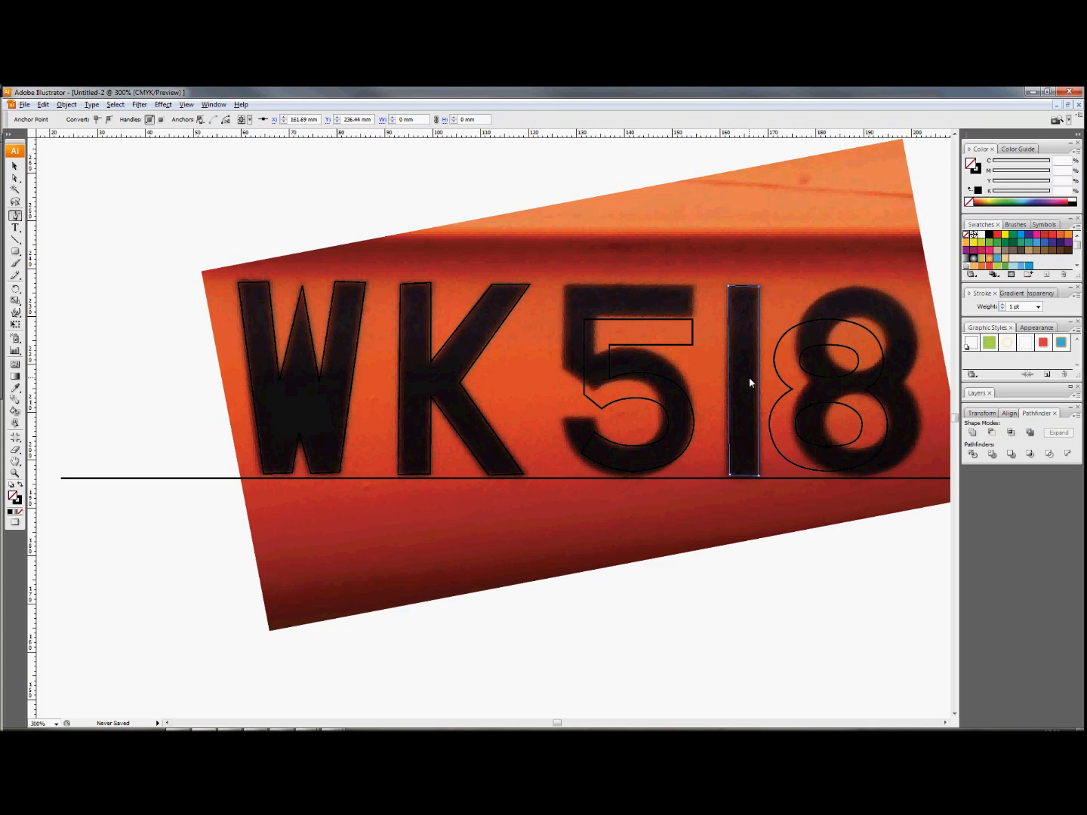